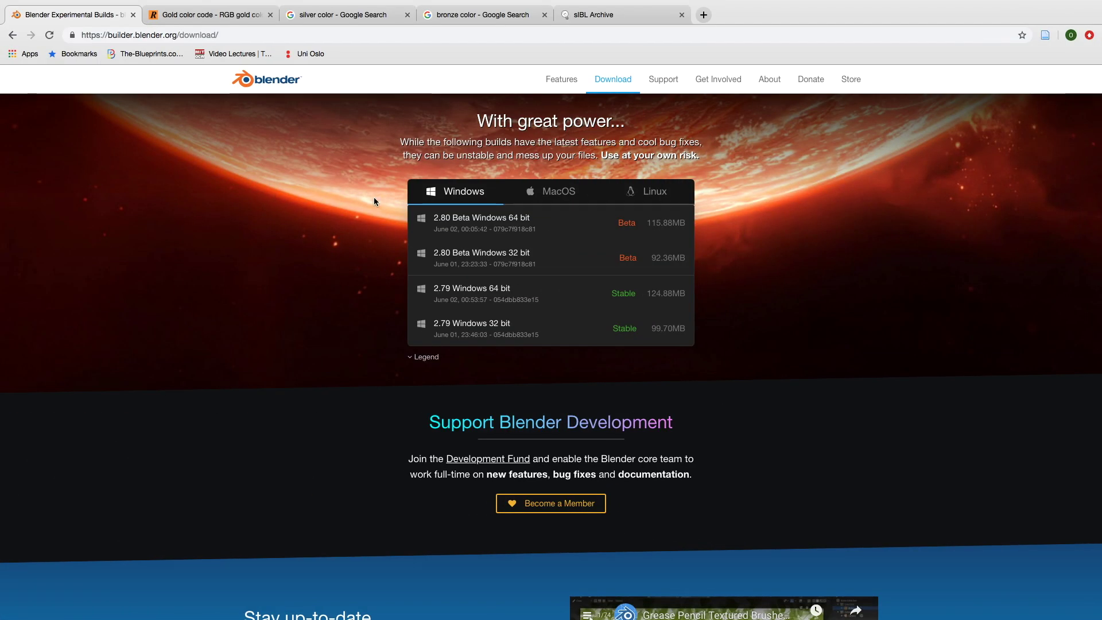
- Switch the Blender builds download page from the Windows builds to the Linux builds
click(551, 192)
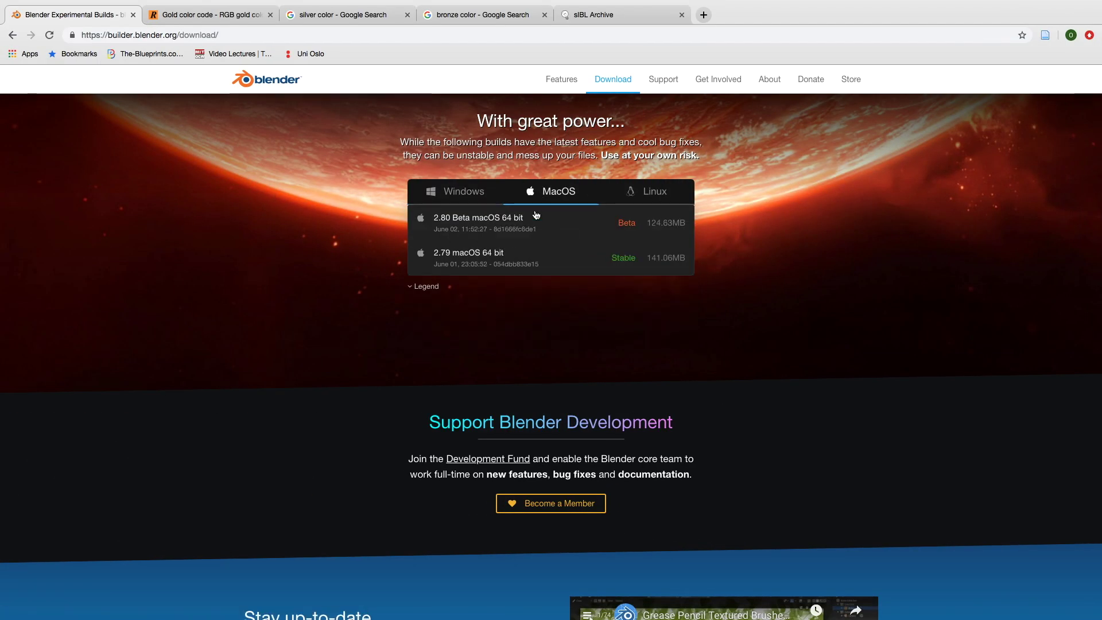
click(631, 192)
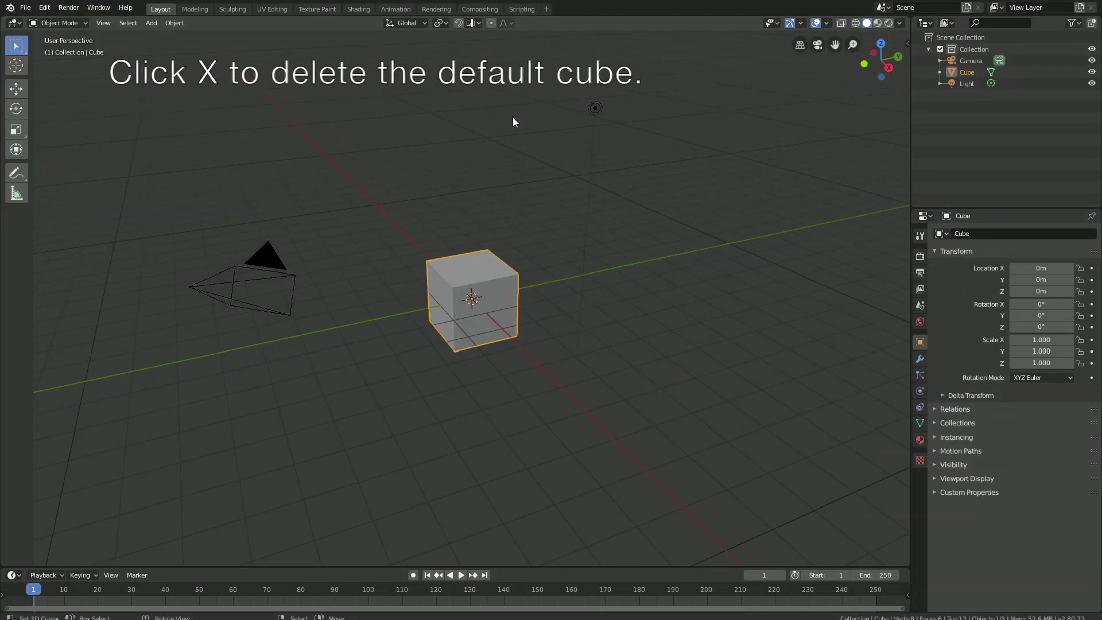
- Delete the default cube and add a Suzanne monkey head scaled up to 3.388
key(x)
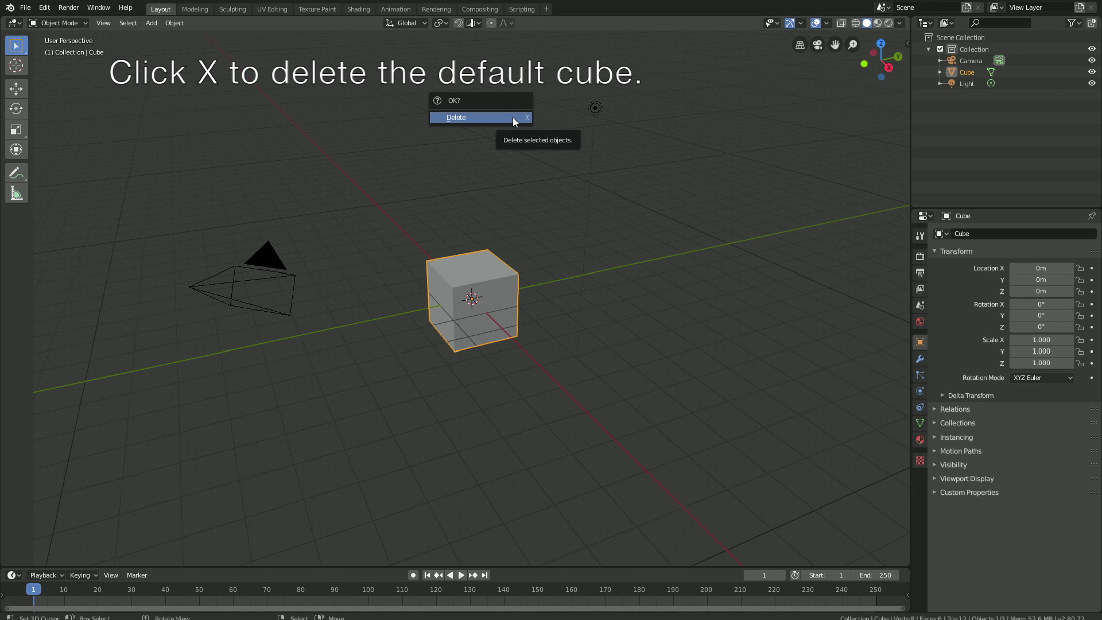
click(512, 118)
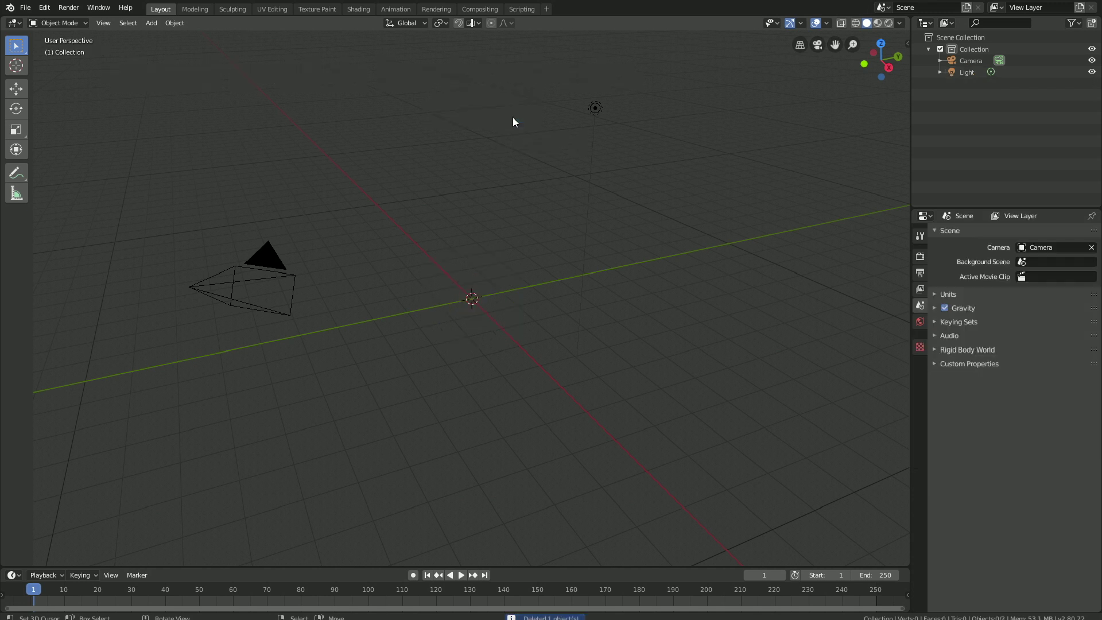
click(159, 22)
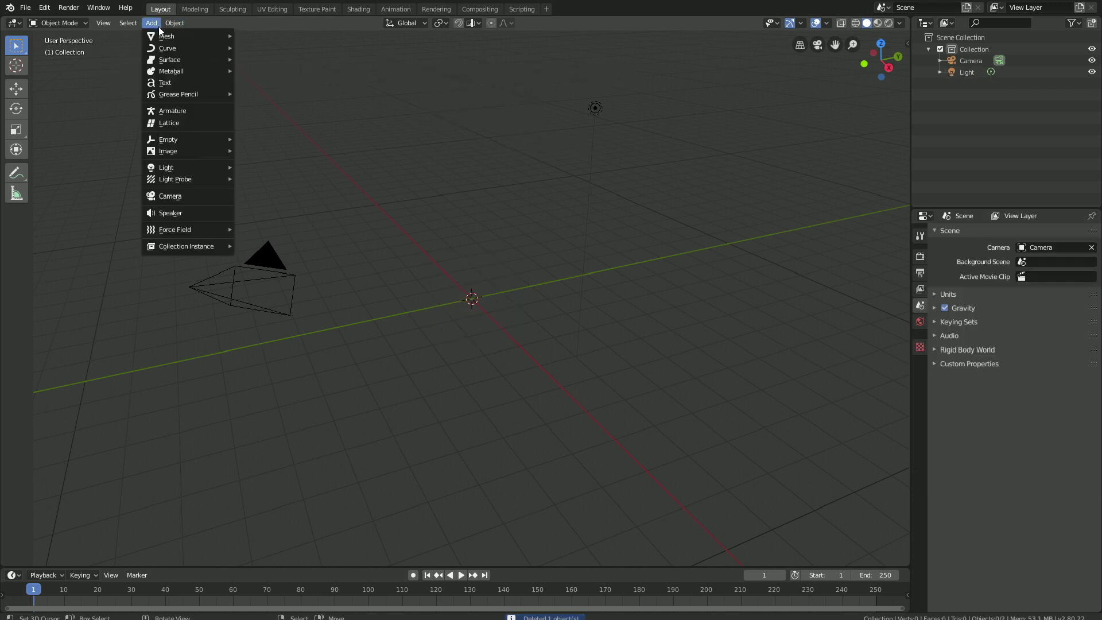
mouse_move(185, 38)
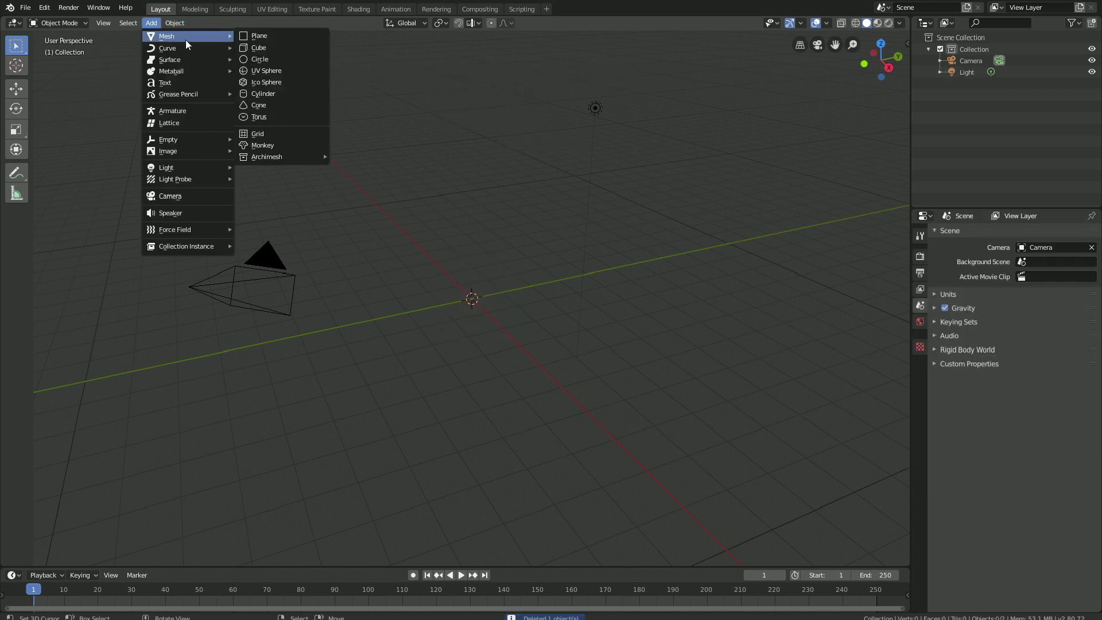
click(275, 143)
middle_drag(479, 264, 507, 261)
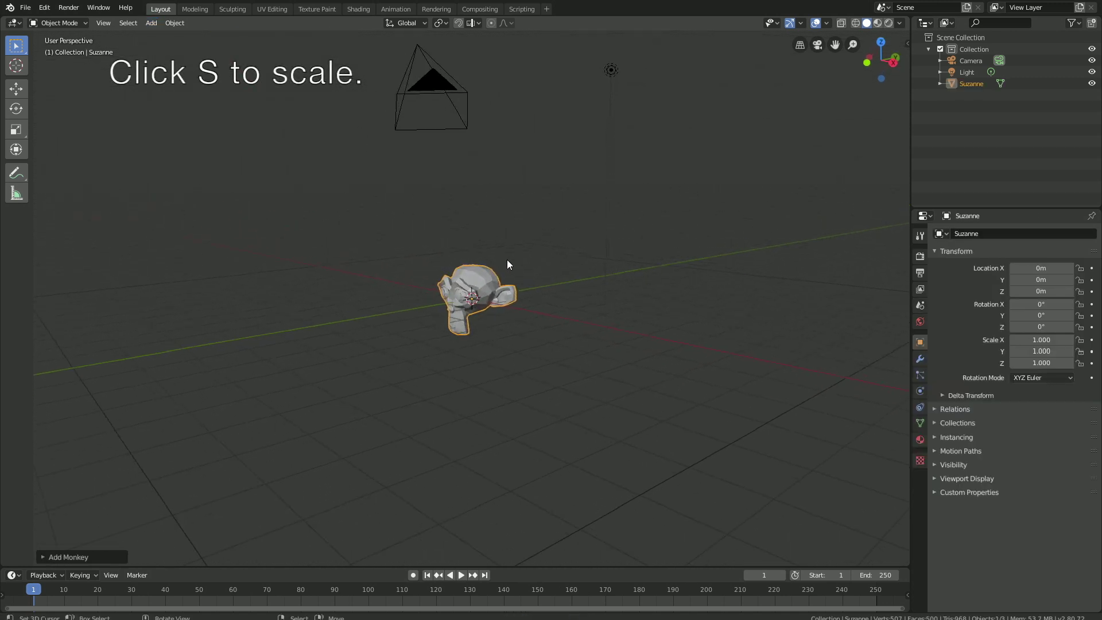
key(s)
click(612, 193)
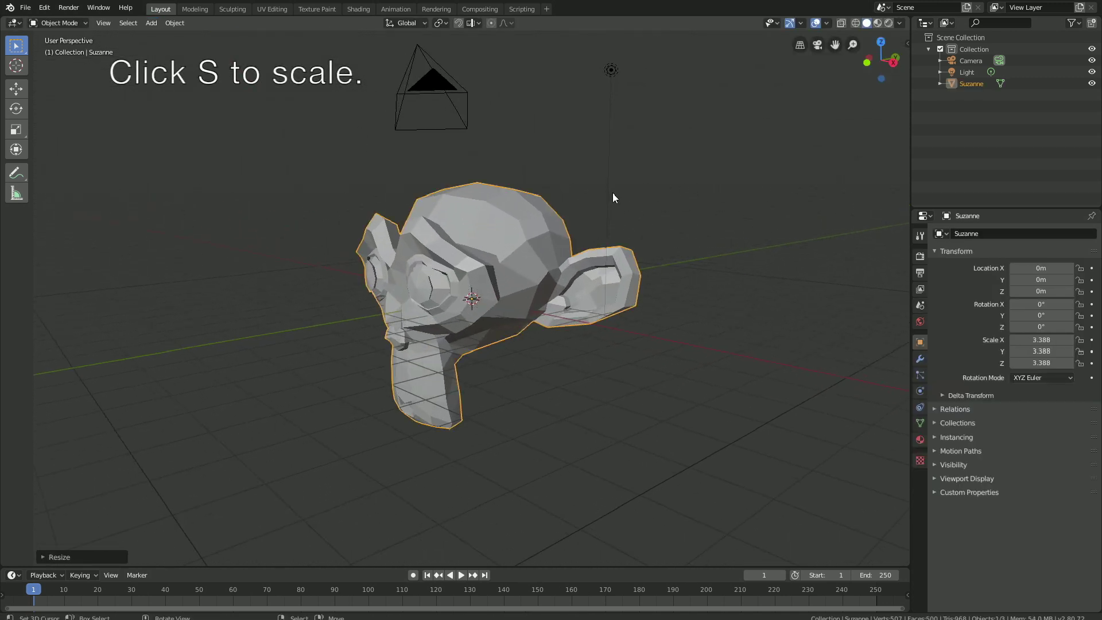
- Apply a Subdivision Surface modifier at render and viewport level 3, then shade Suzanne smooth
click(920, 358)
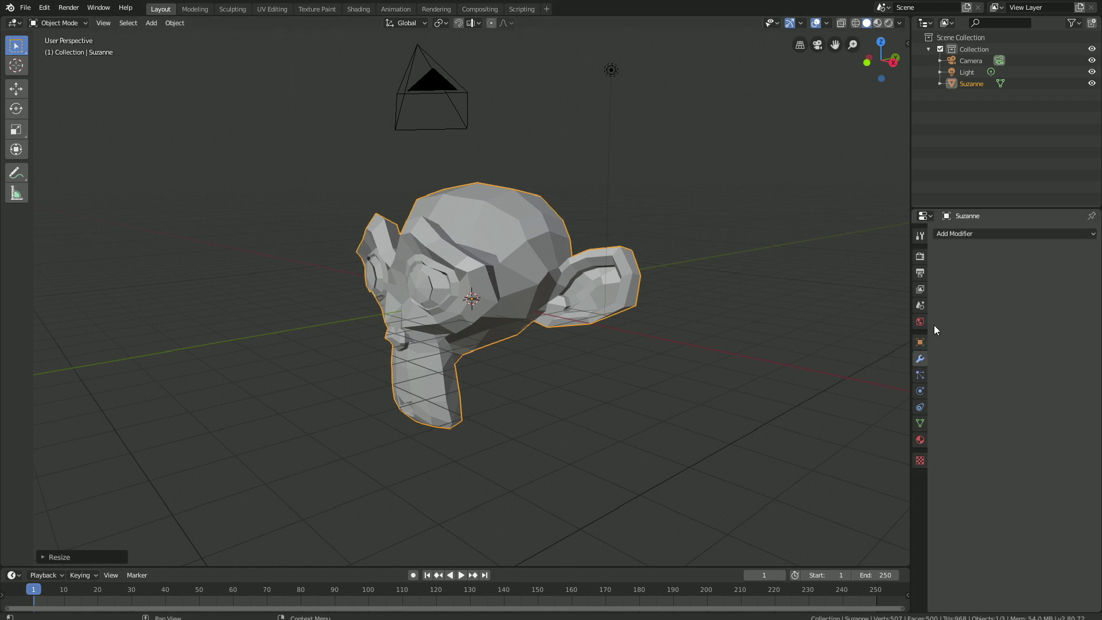
click(974, 236)
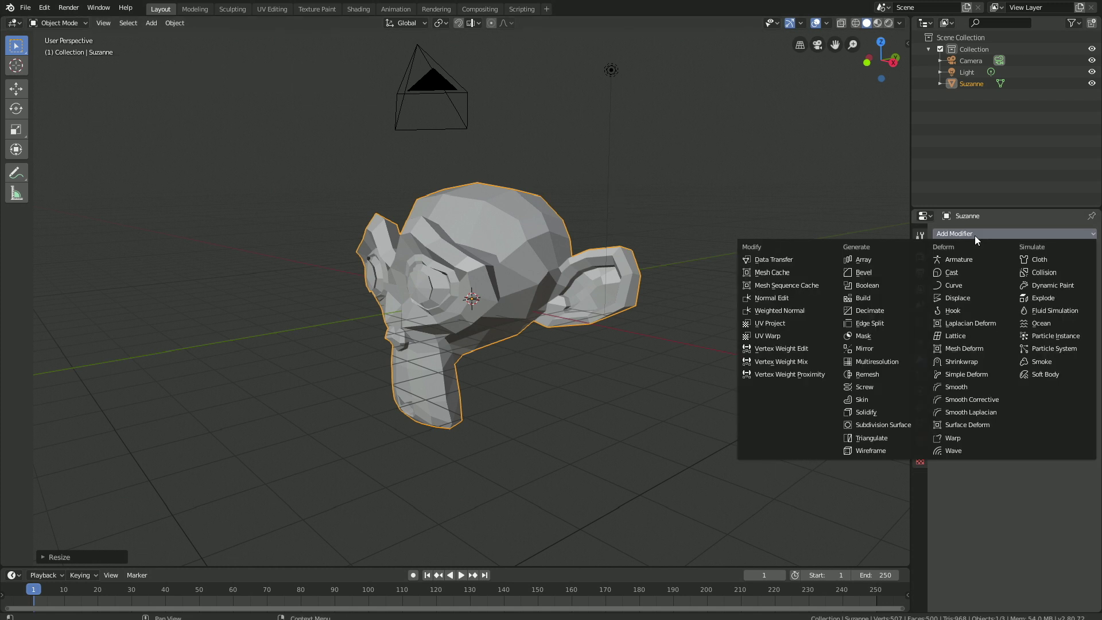
click(896, 424)
click(1008, 310)
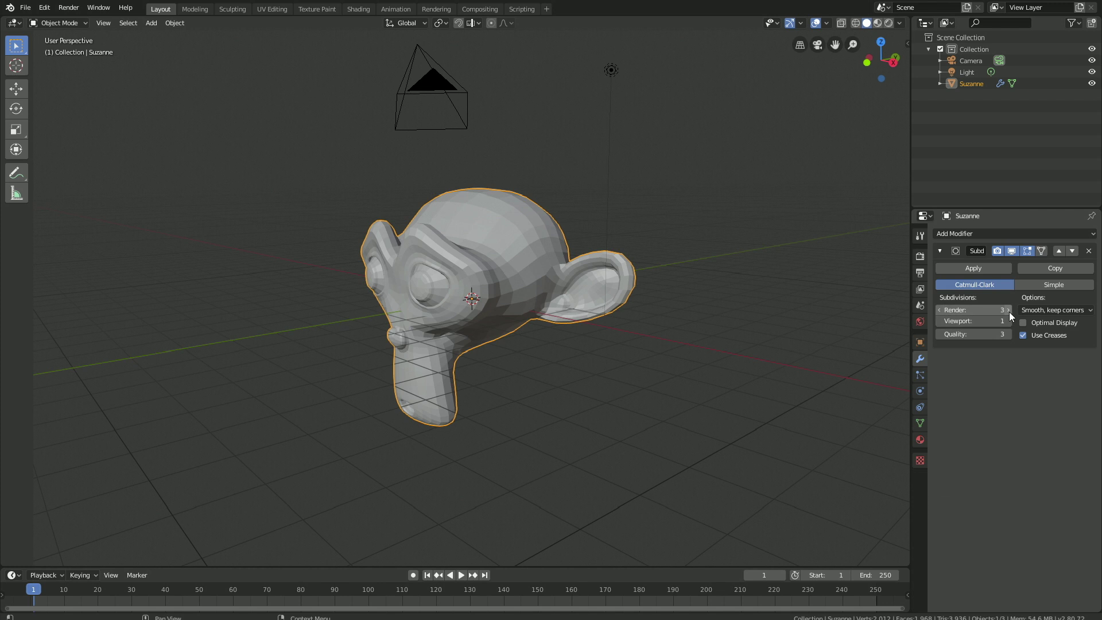
click(1010, 321)
click(1010, 321)
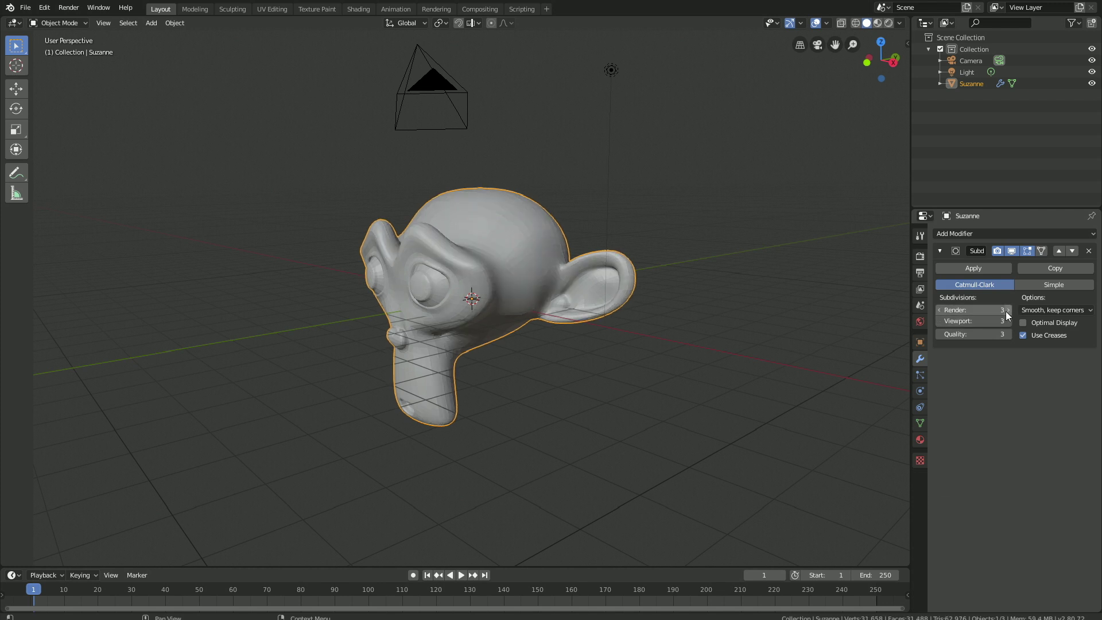
click(982, 264)
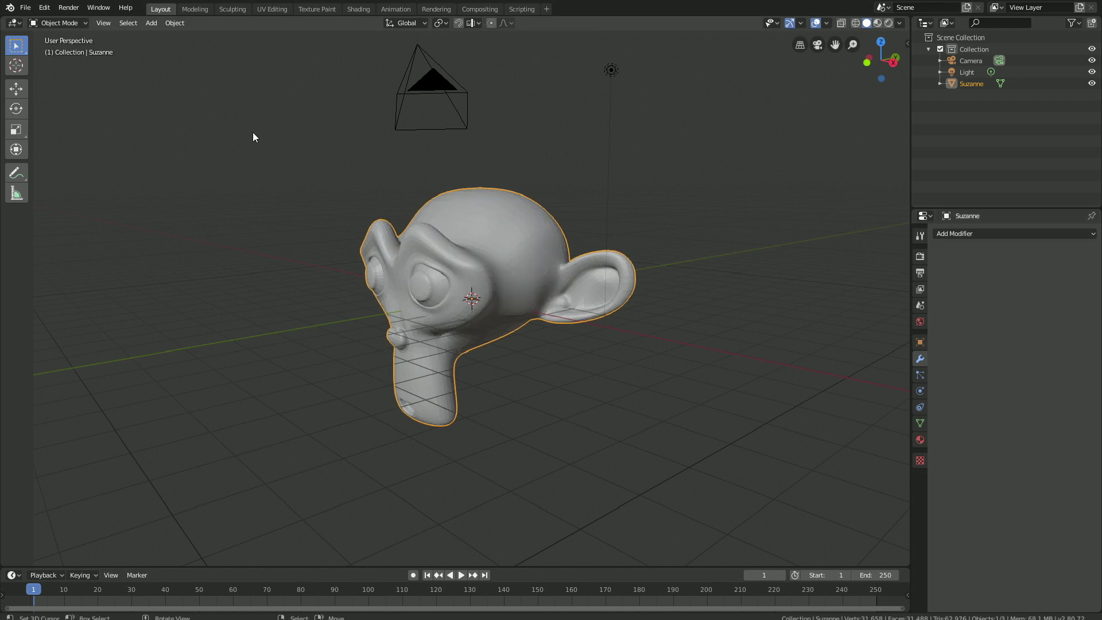
click(173, 24)
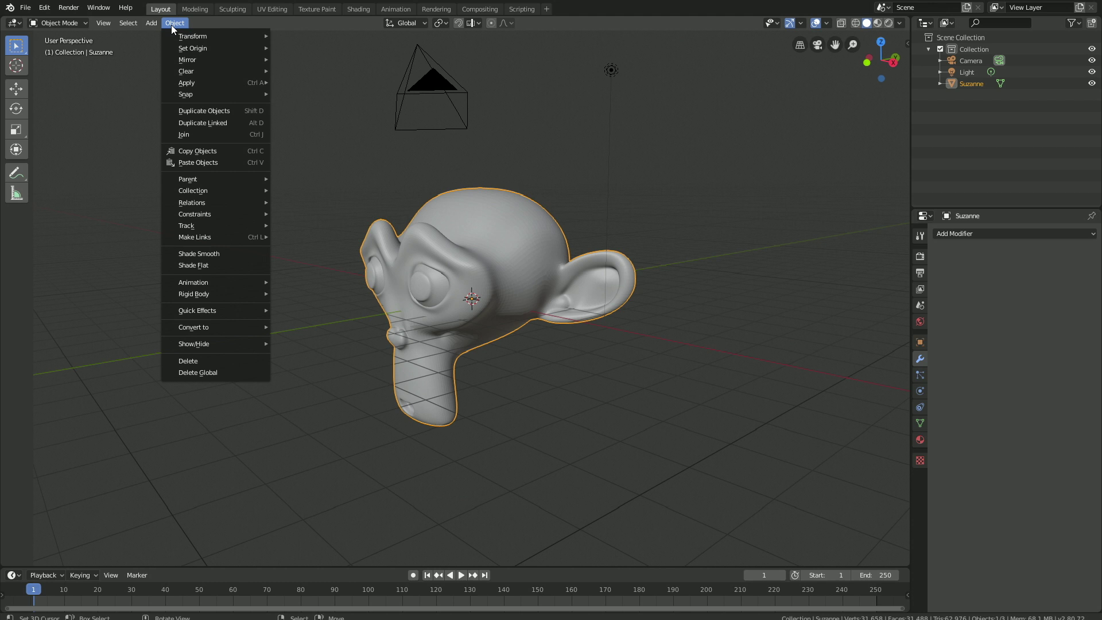
click(206, 256)
- Add a plane and move it down along Z to sit just below Suzanne
middle_drag(528, 239, 624, 232)
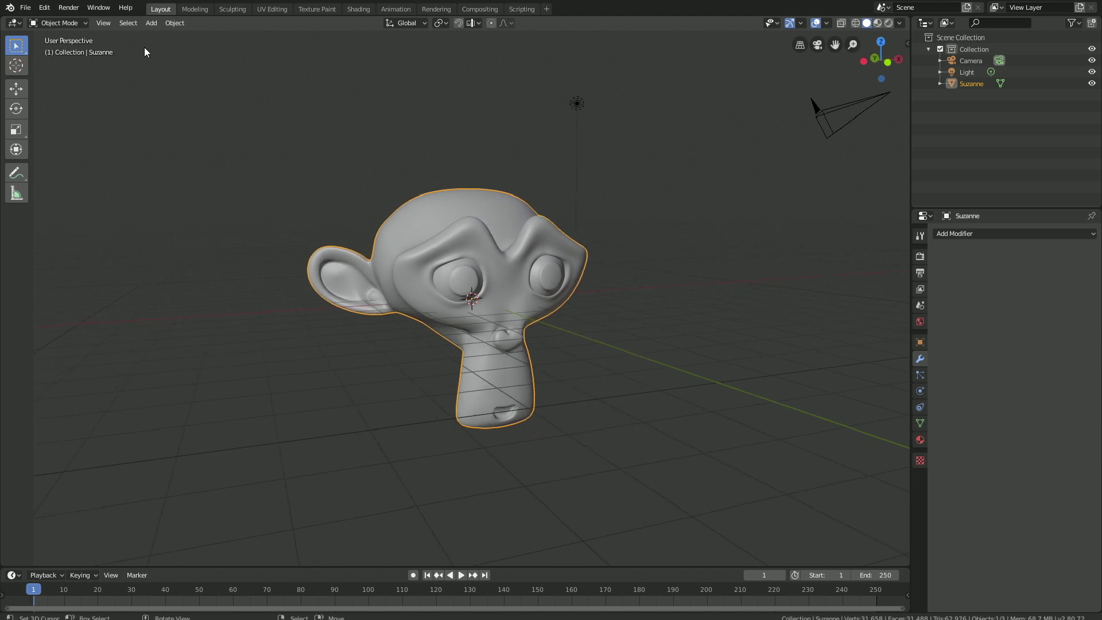
click(150, 22)
mouse_move(172, 36)
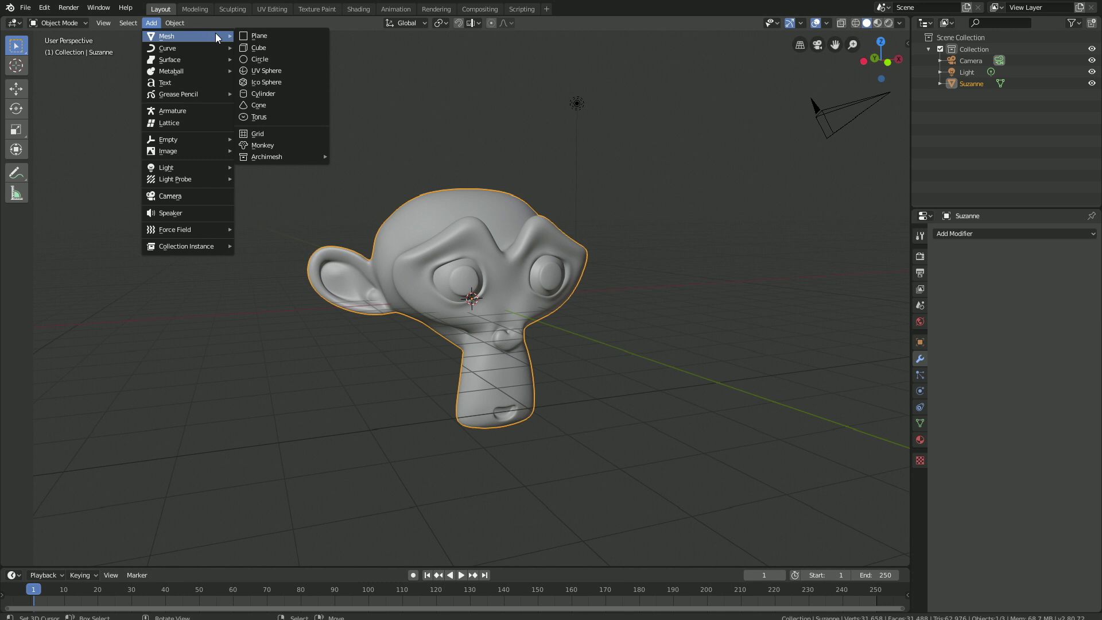
click(257, 36)
key(g)
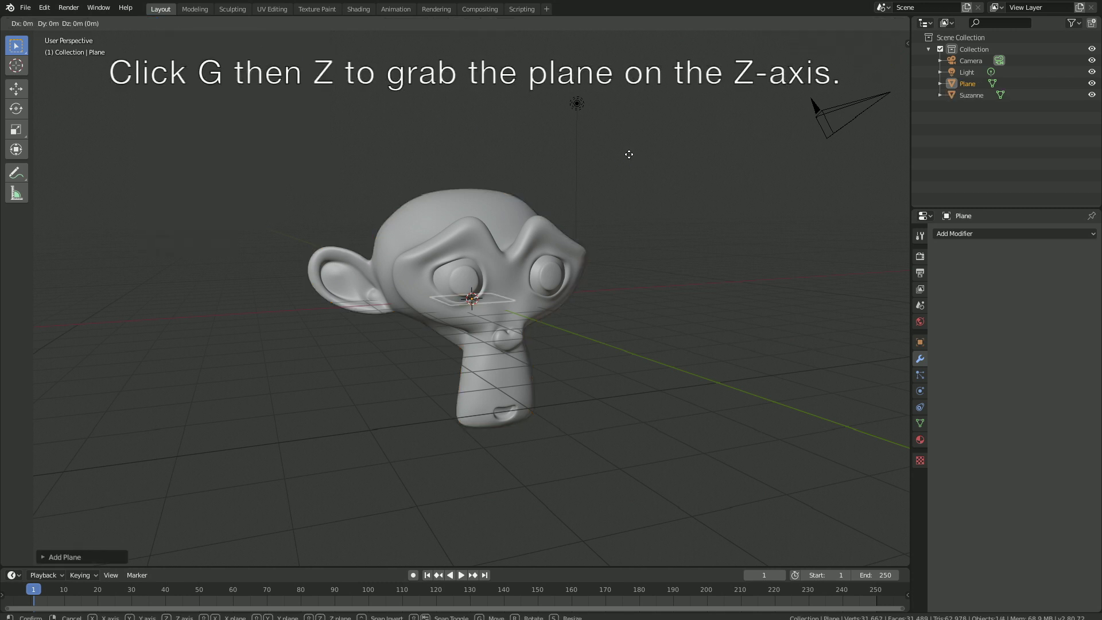
key(z)
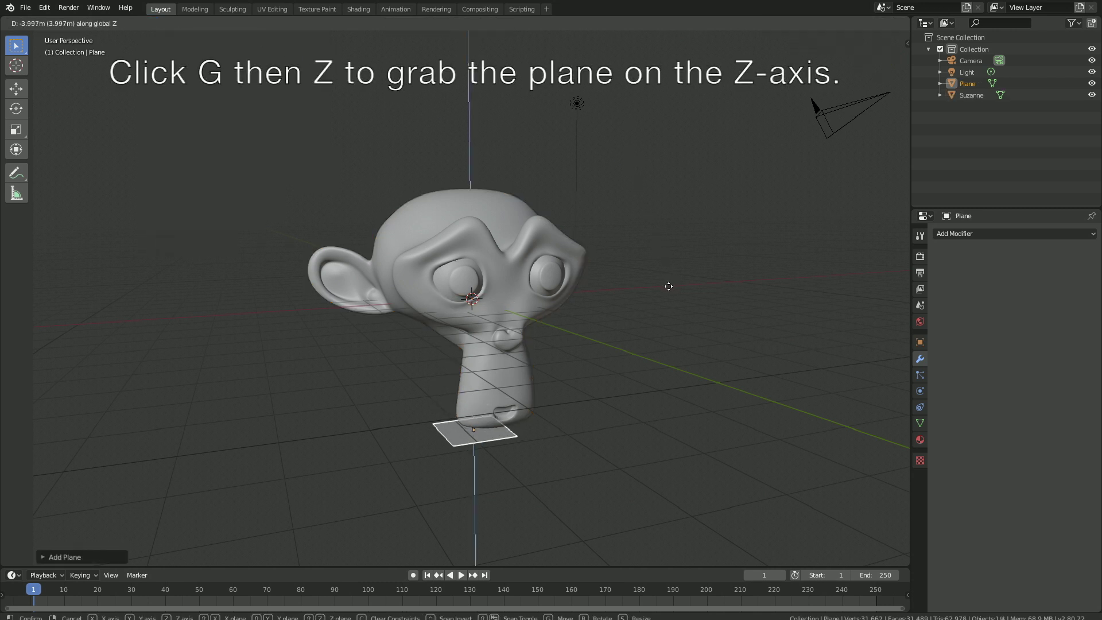
click(669, 286)
key(s)
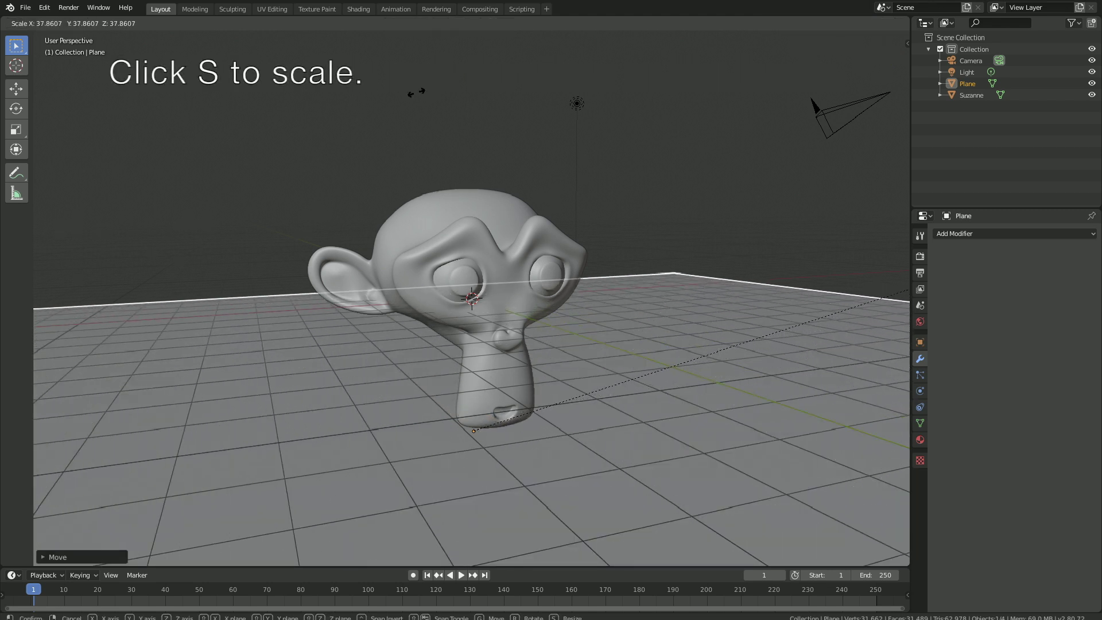
- Confirm the floor plane at roughly 37.86 scale and view it from a lower angle
click(854, 239)
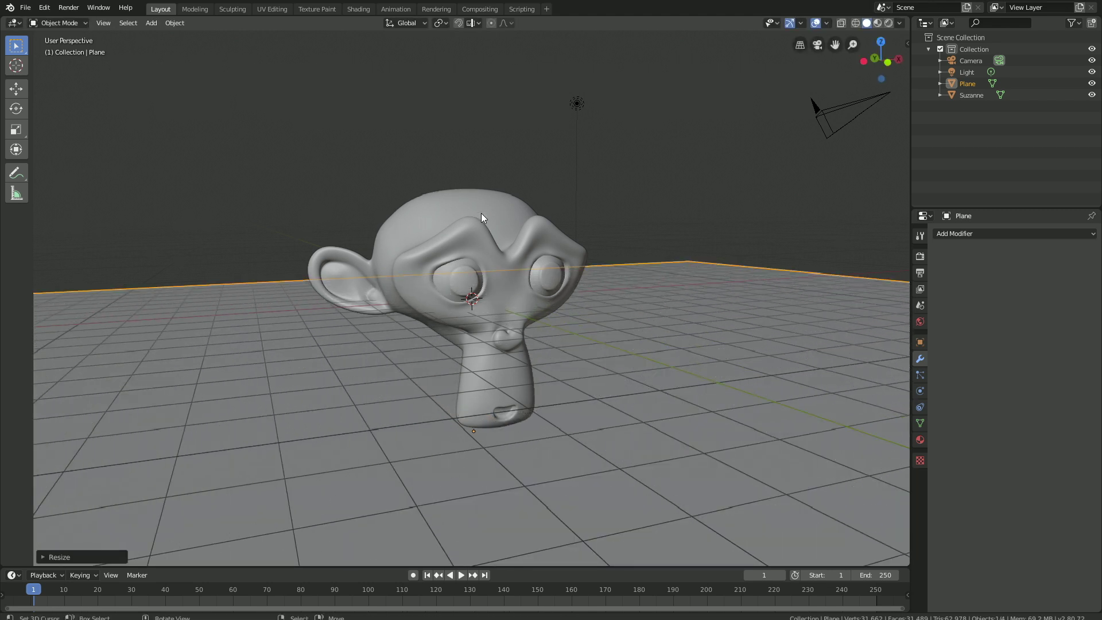
scroll(481, 212, down, 4)
mouse_move(518, 215)
middle_down()
mouse_move(549, 234)
mouse_move(522, 222)
middle_up()
scroll(523, 223, up, 3)
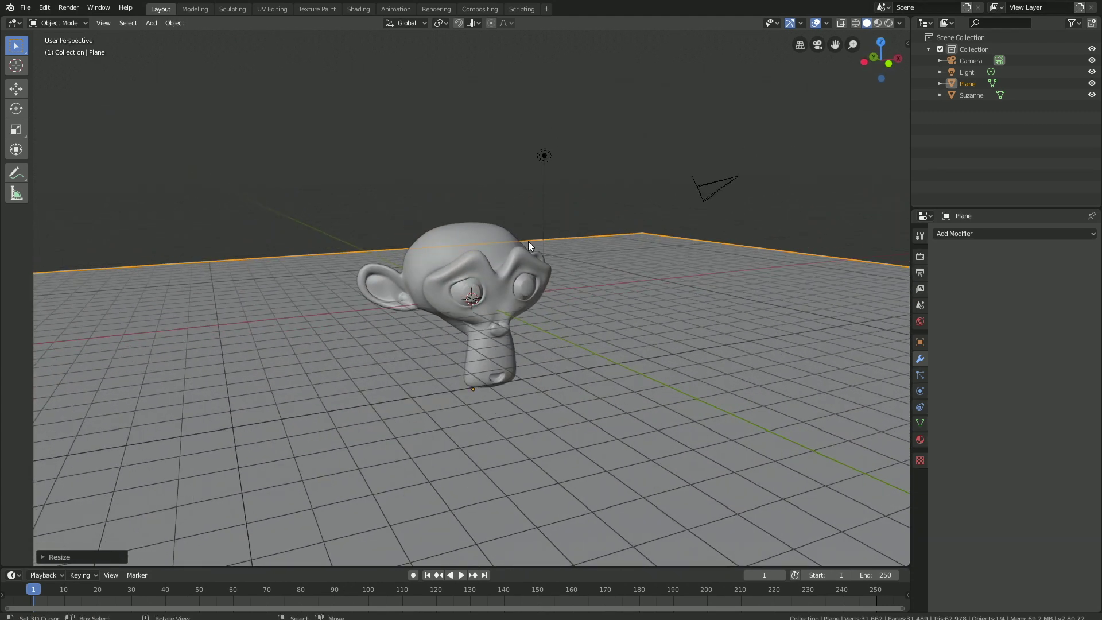
- Switch to Rendered shading and turn the light into a Sun with strength 30
click(543, 156)
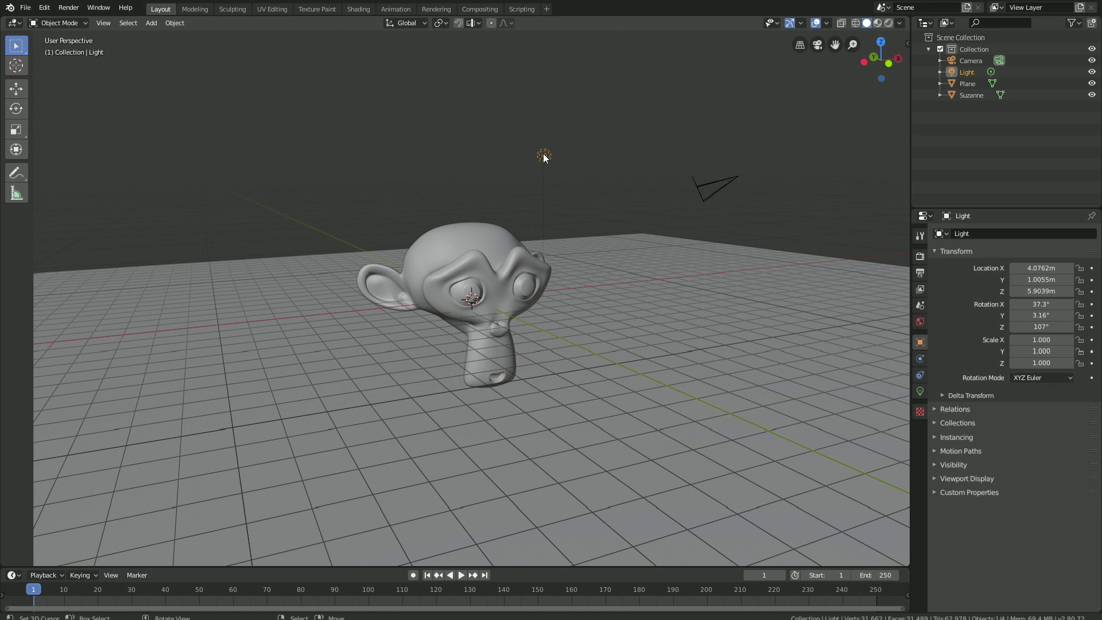
click(888, 23)
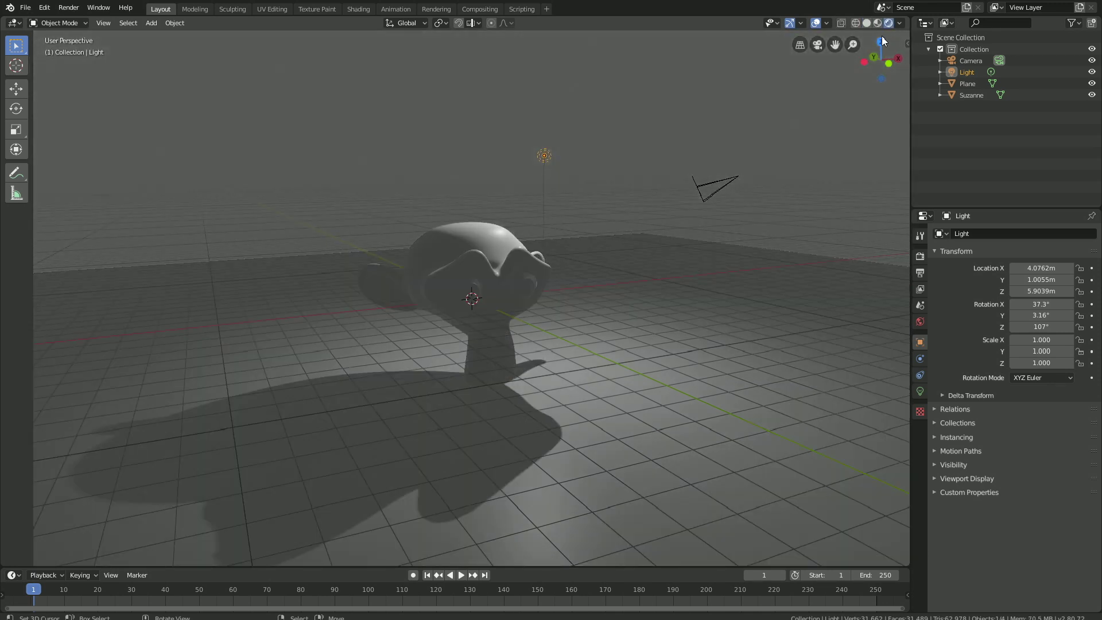
click(920, 390)
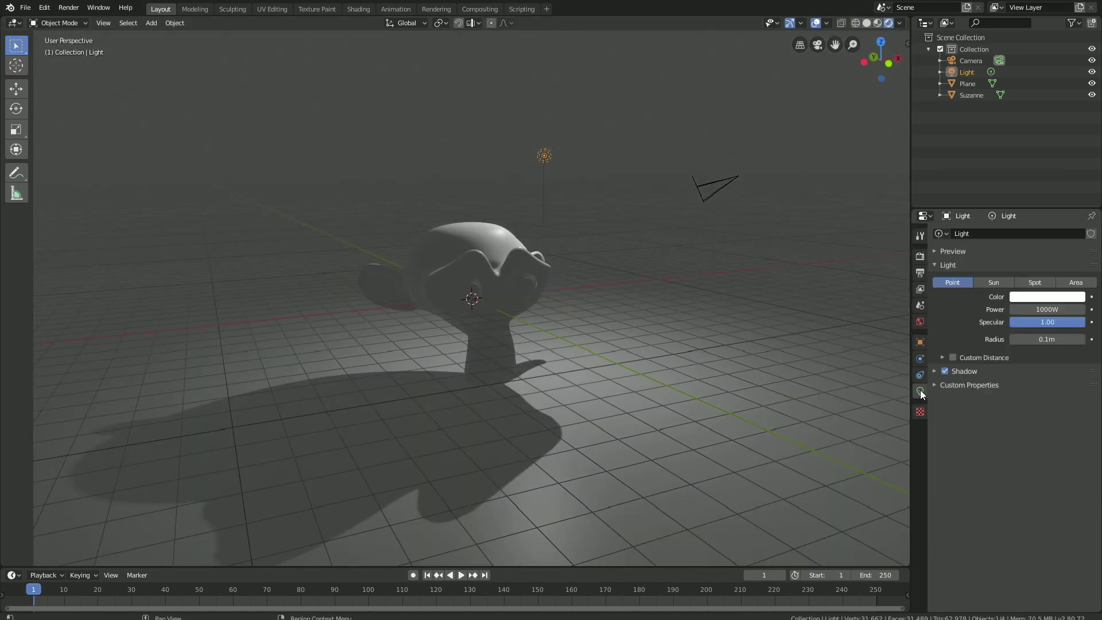
click(991, 283)
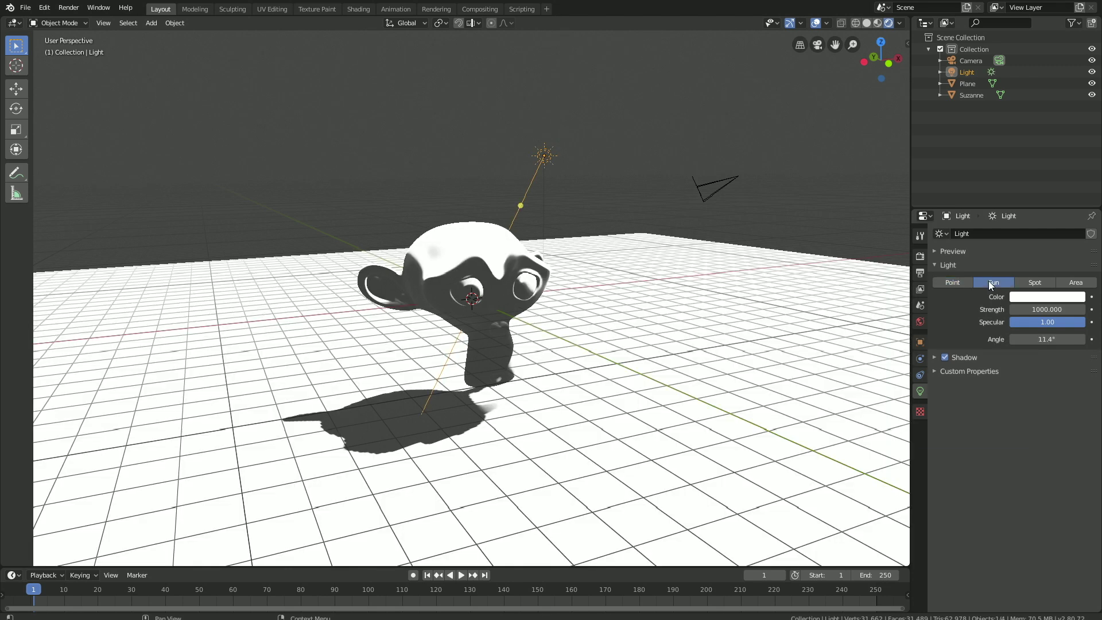
click(1020, 309)
text(30)
key(Return)
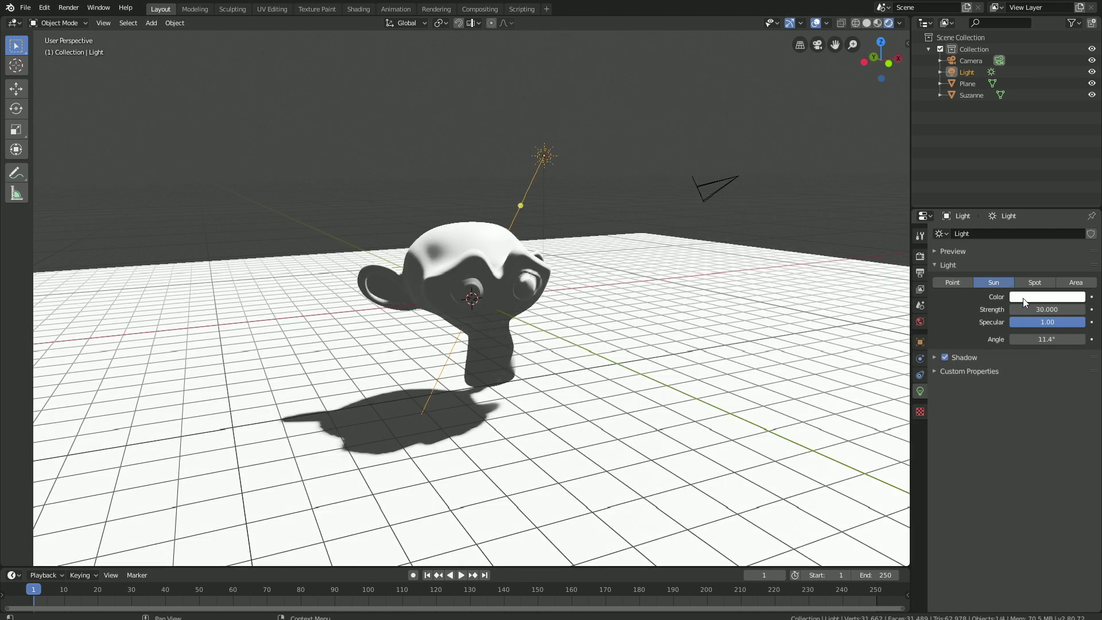
- Rotate the sun about Z by roughly −71° to recast Suzanne's shadow
key(r)
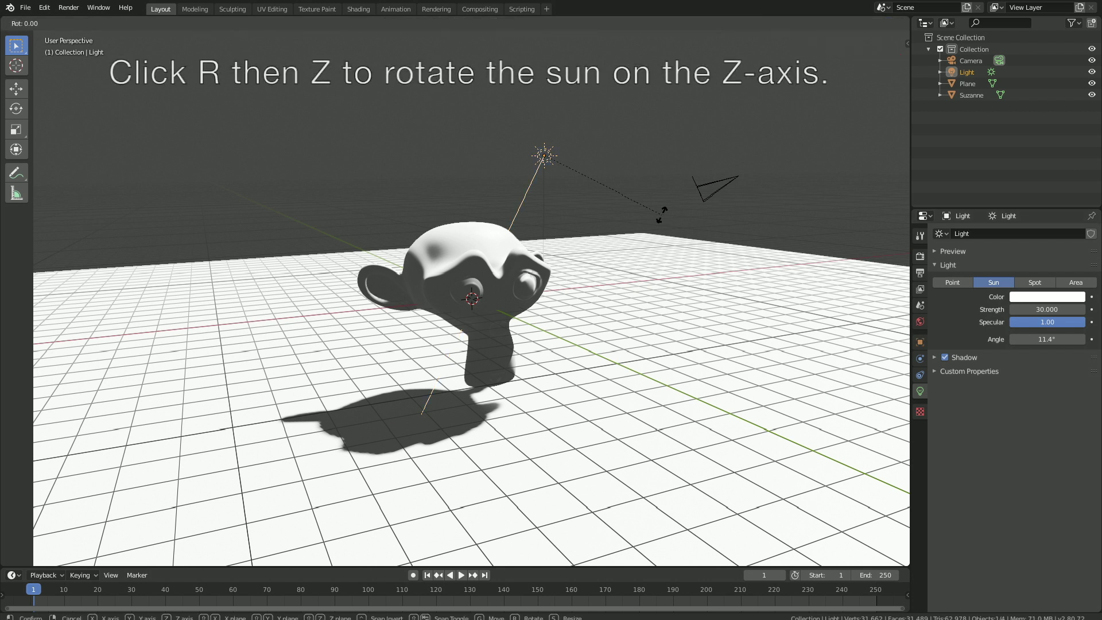
key(z)
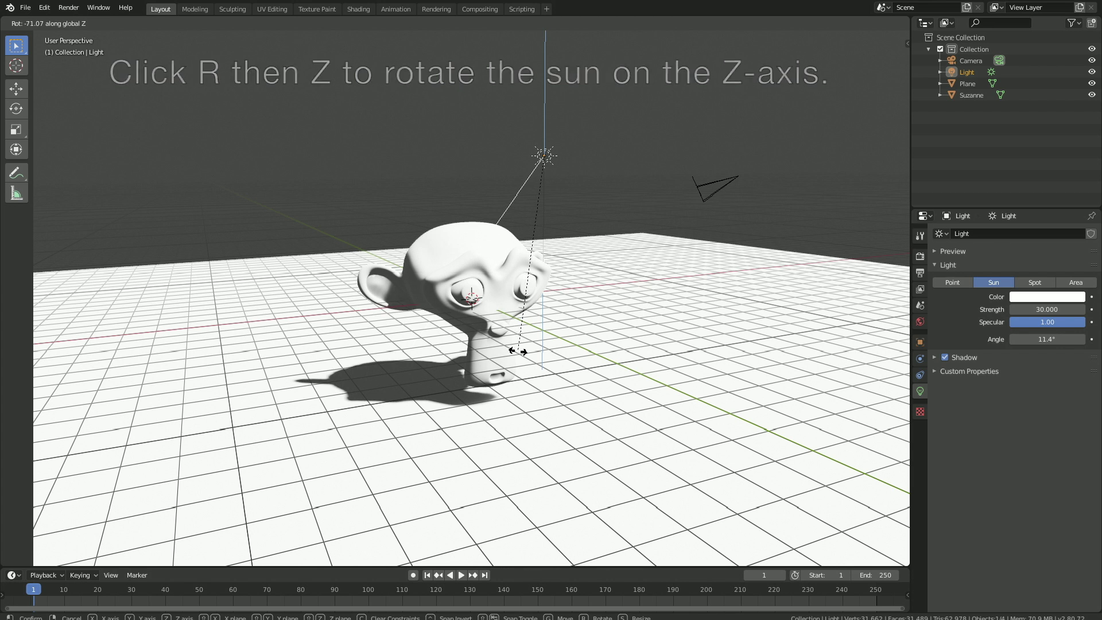
click(516, 354)
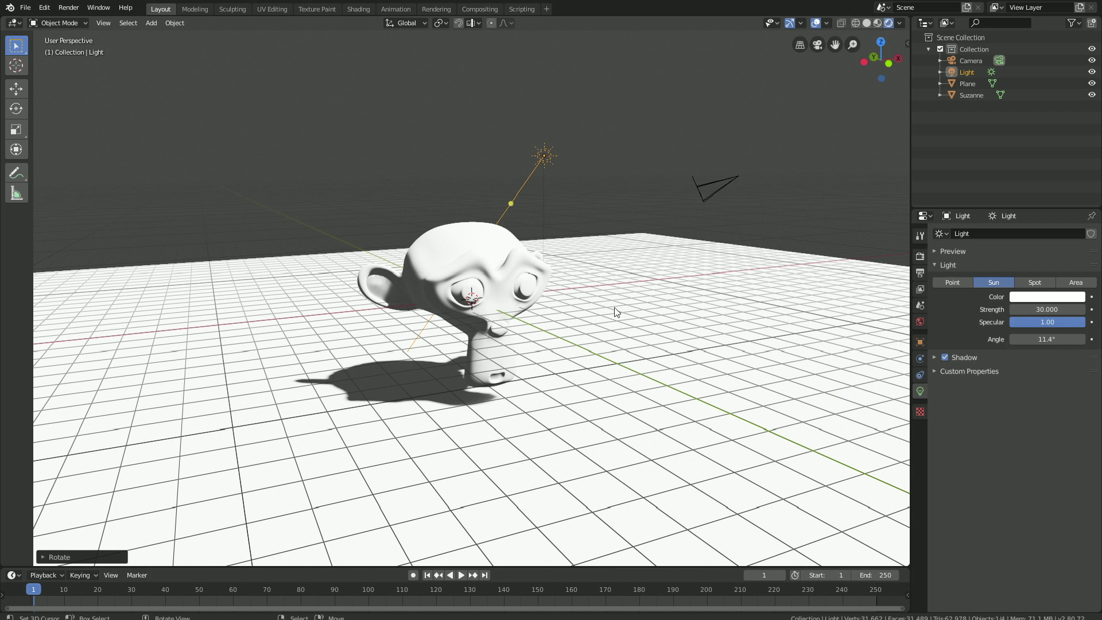
- Give Suzanne a new Glossy BSDF material with roughness 0.15
click(503, 274)
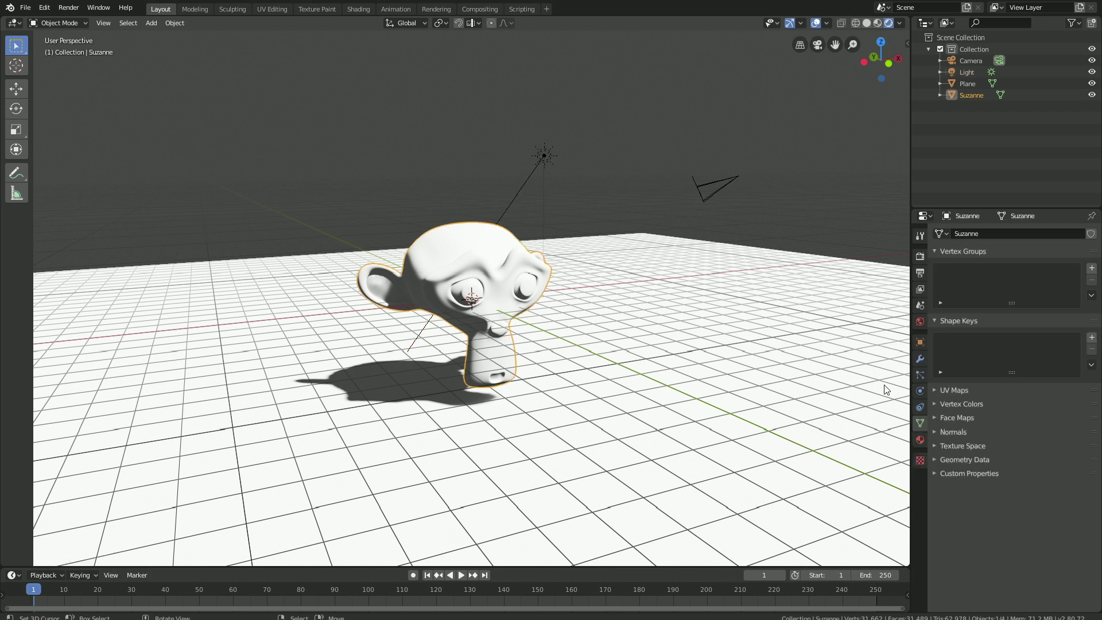
click(919, 440)
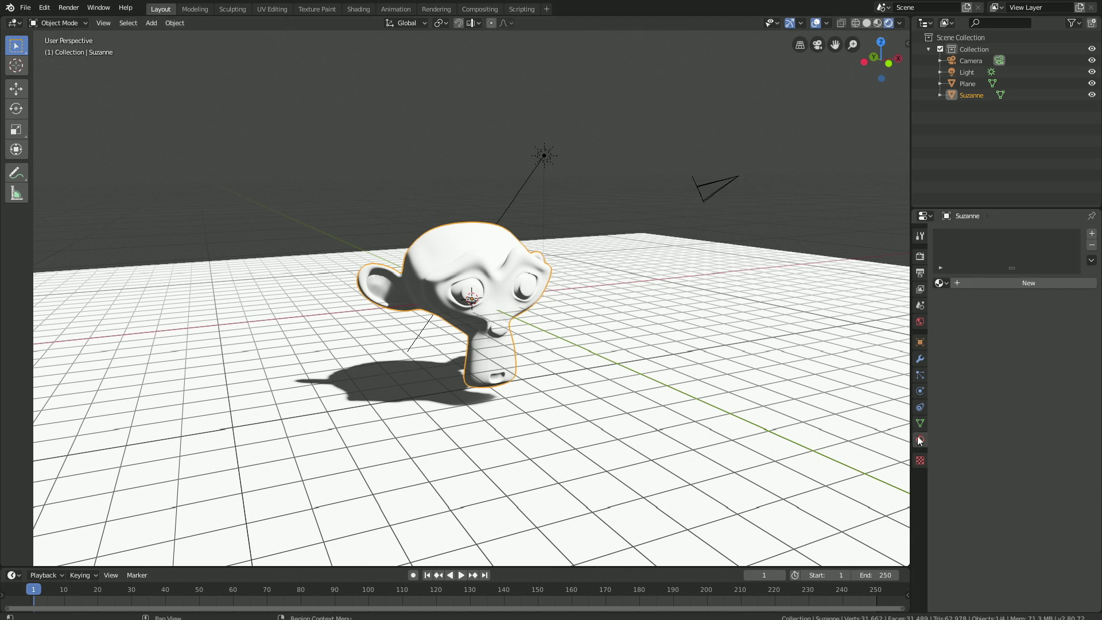
click(982, 282)
click(1044, 353)
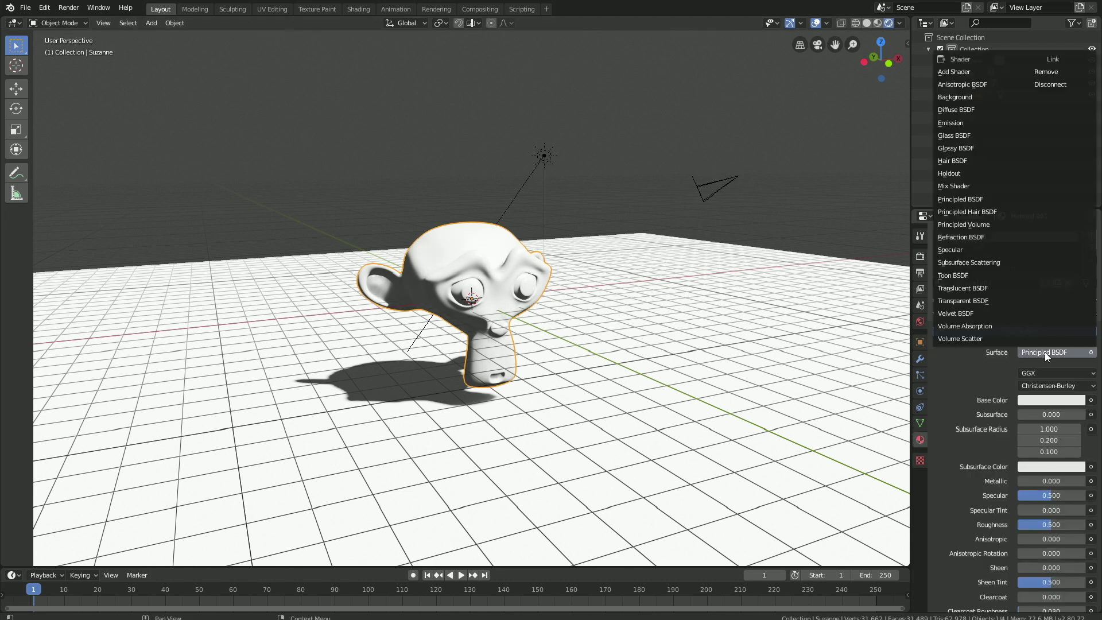
click(972, 147)
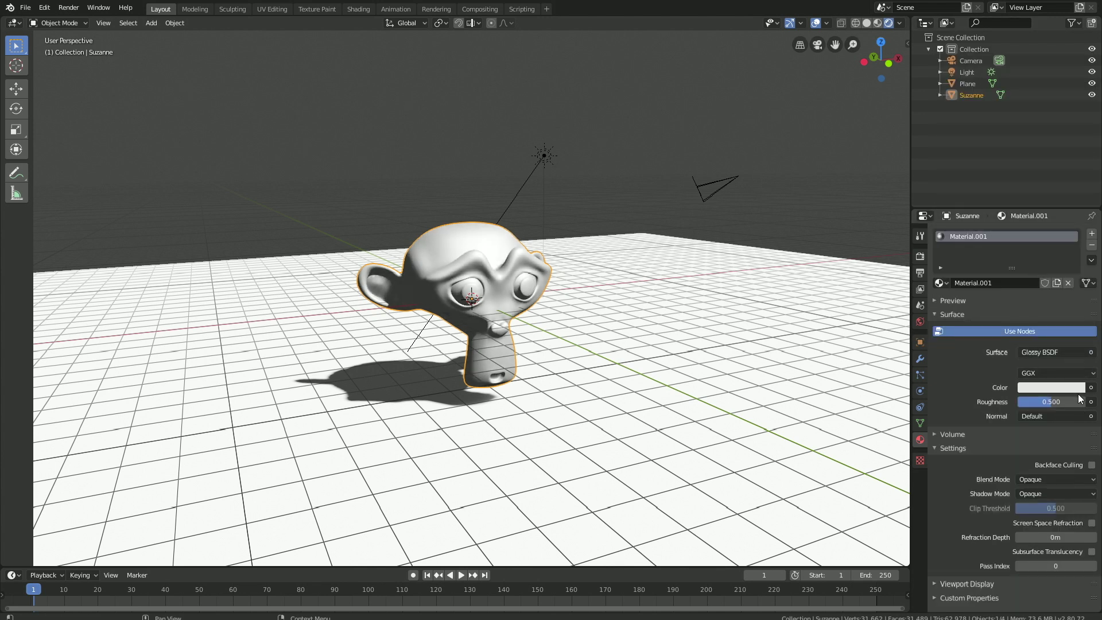
click(1057, 401)
text(.15)
key(Return)
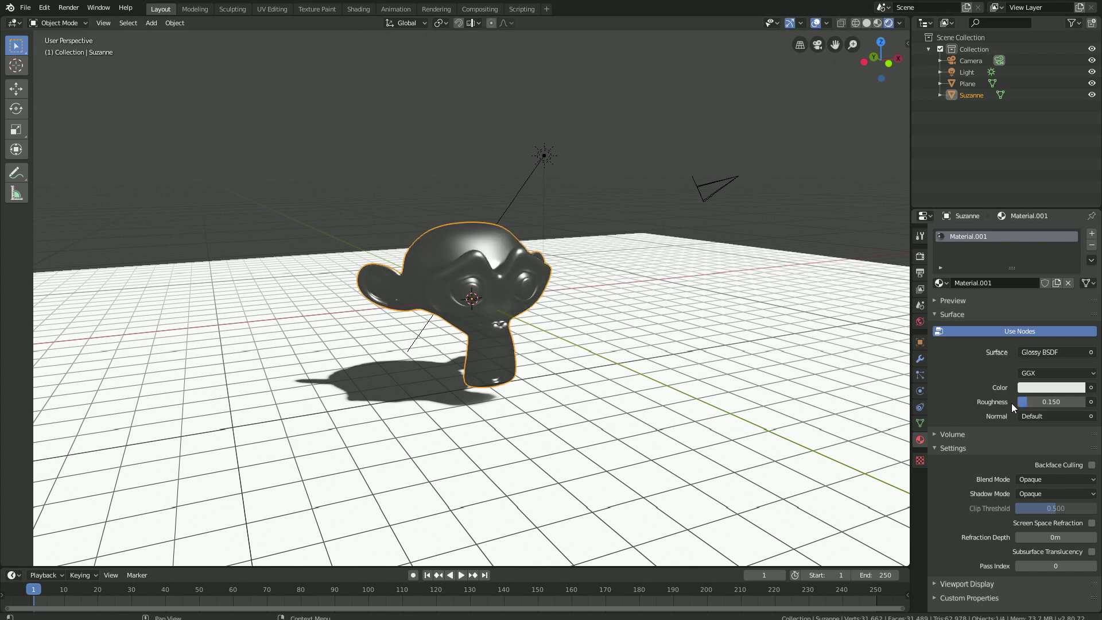
- Open the material's colour picker and look up the metallic gold hex code in the browser
click(1036, 388)
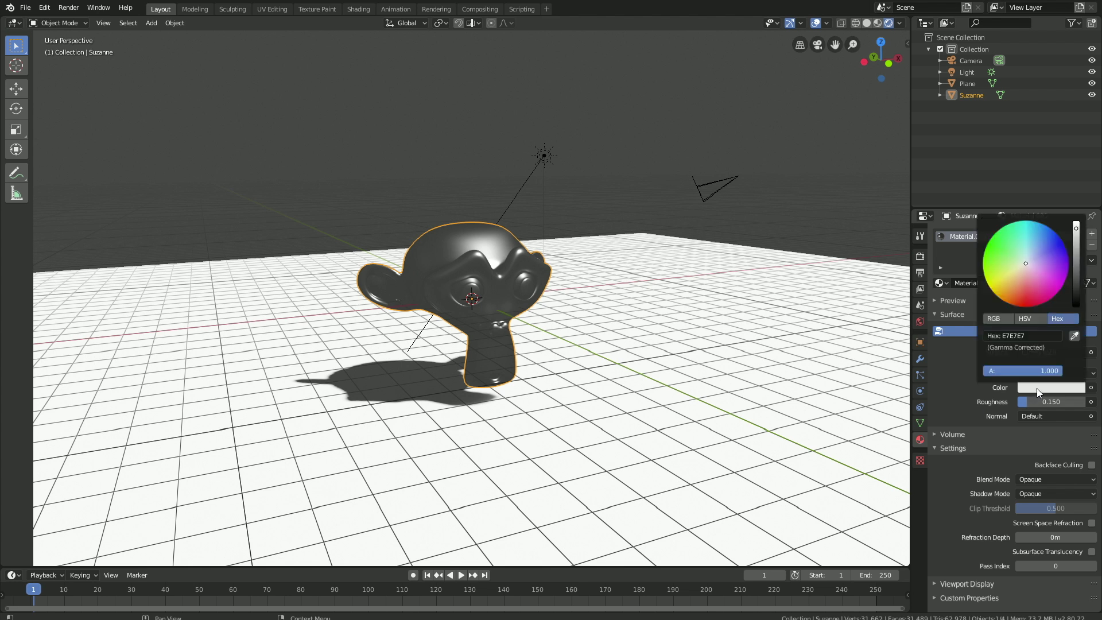
click(996, 319)
click(1066, 319)
key(ctrl+Left)
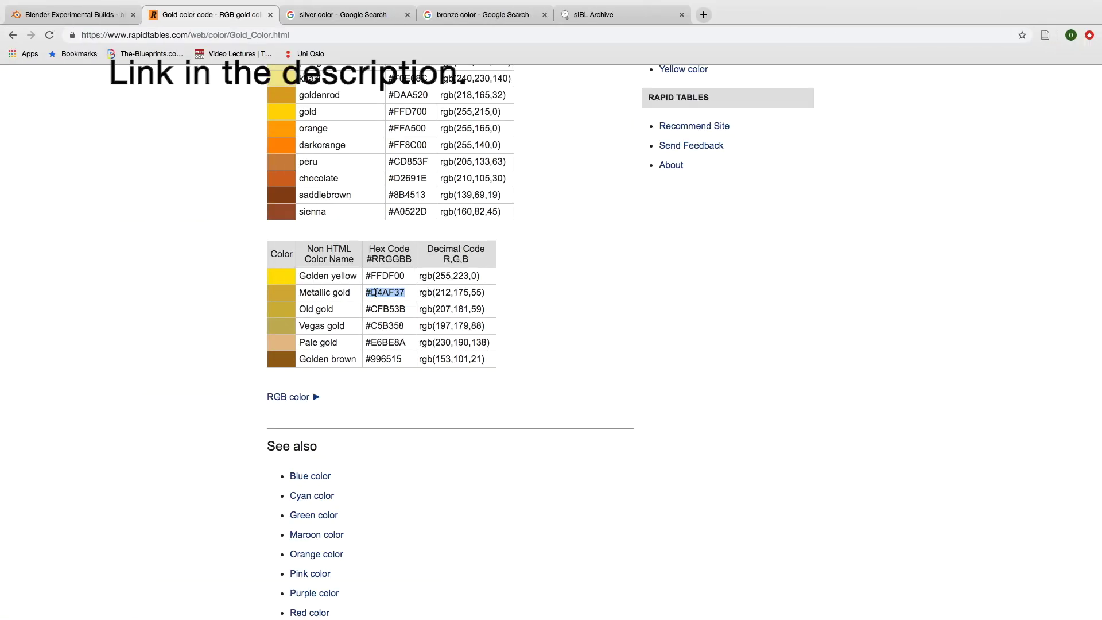
key(ctrl+Right)
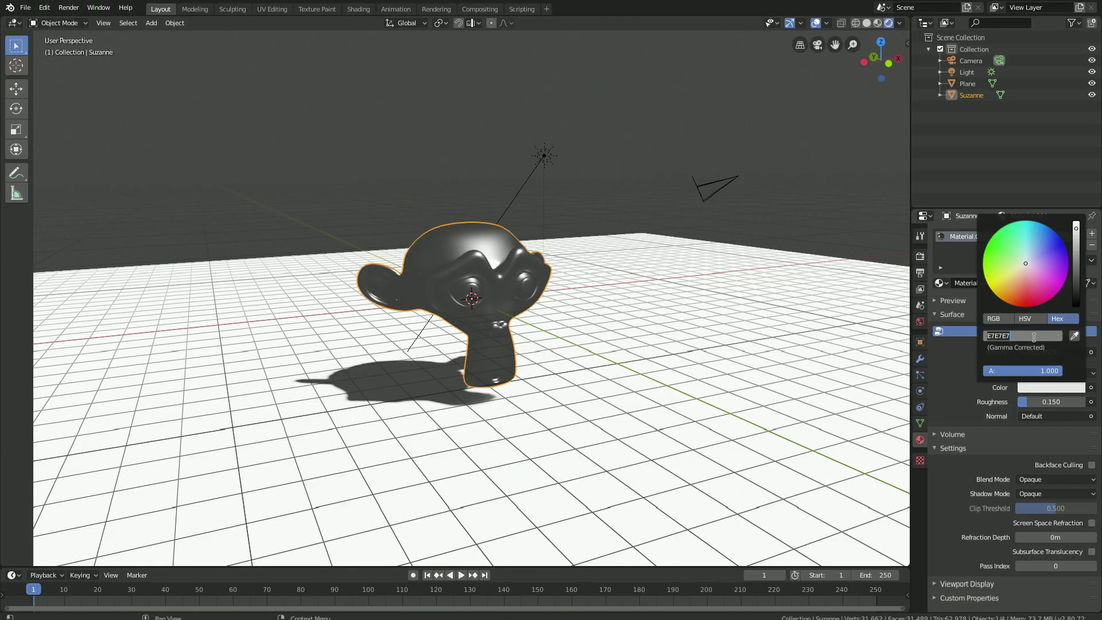
- Paste hex D4AF37 into the colour picker to make Suzanne metallic gold
text(#D4AF37)
key(Return)
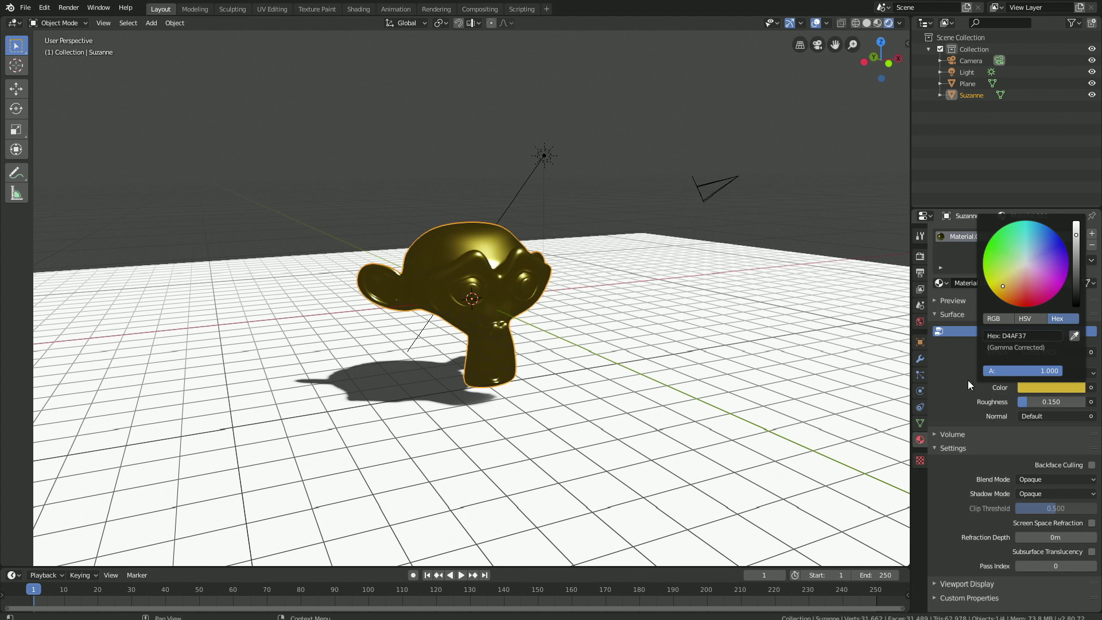
- Drive the world background colour with an Environment Texture and browse for its image
click(920, 322)
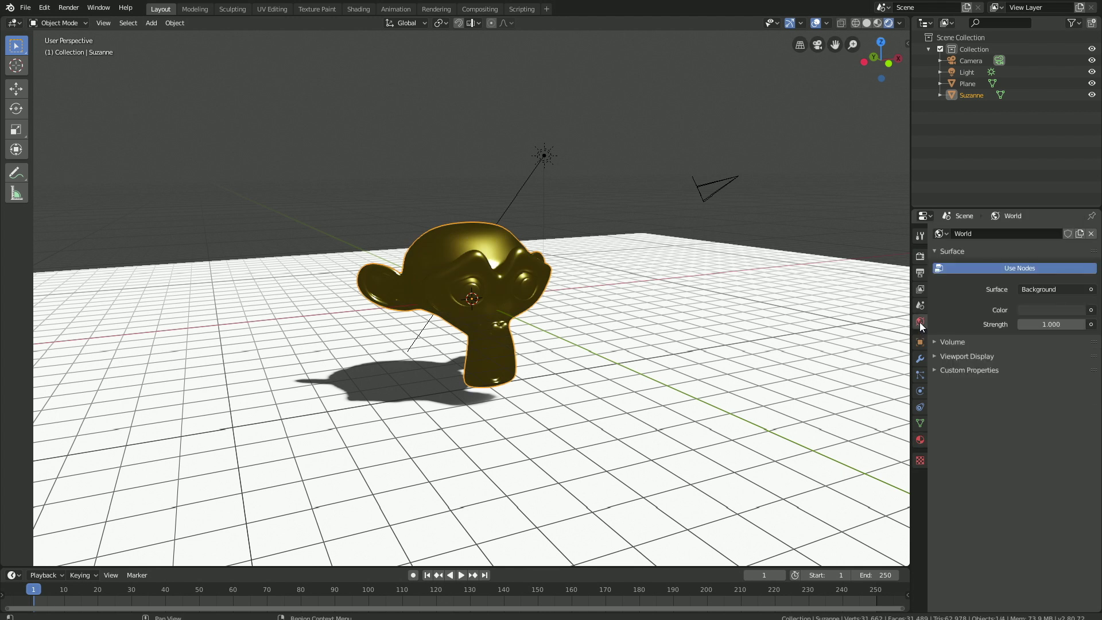
click(1091, 310)
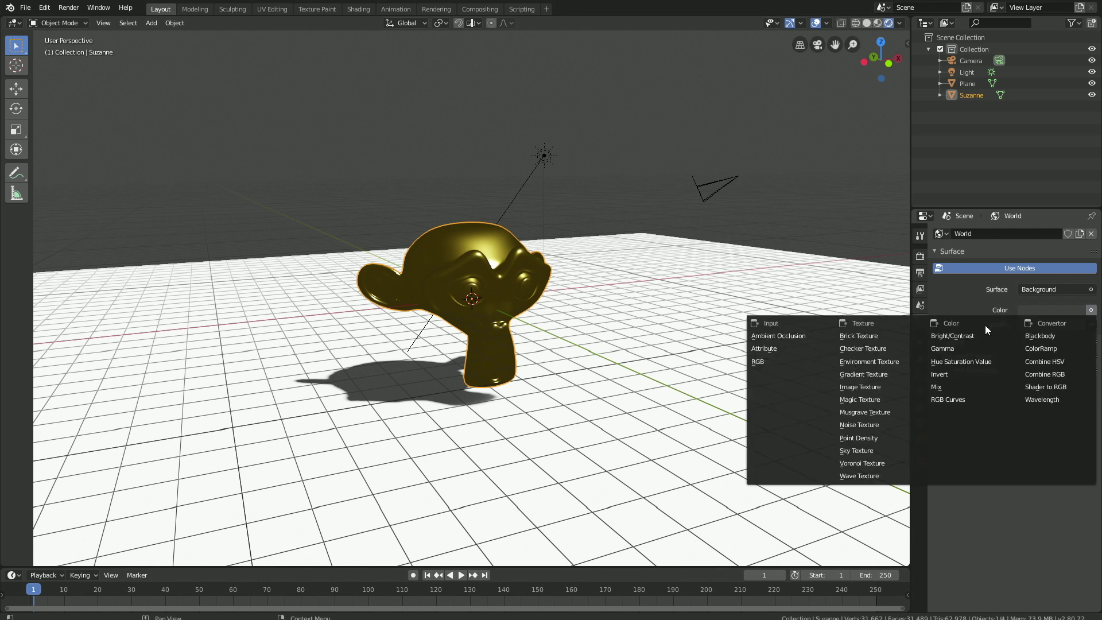
click(903, 357)
click(1082, 324)
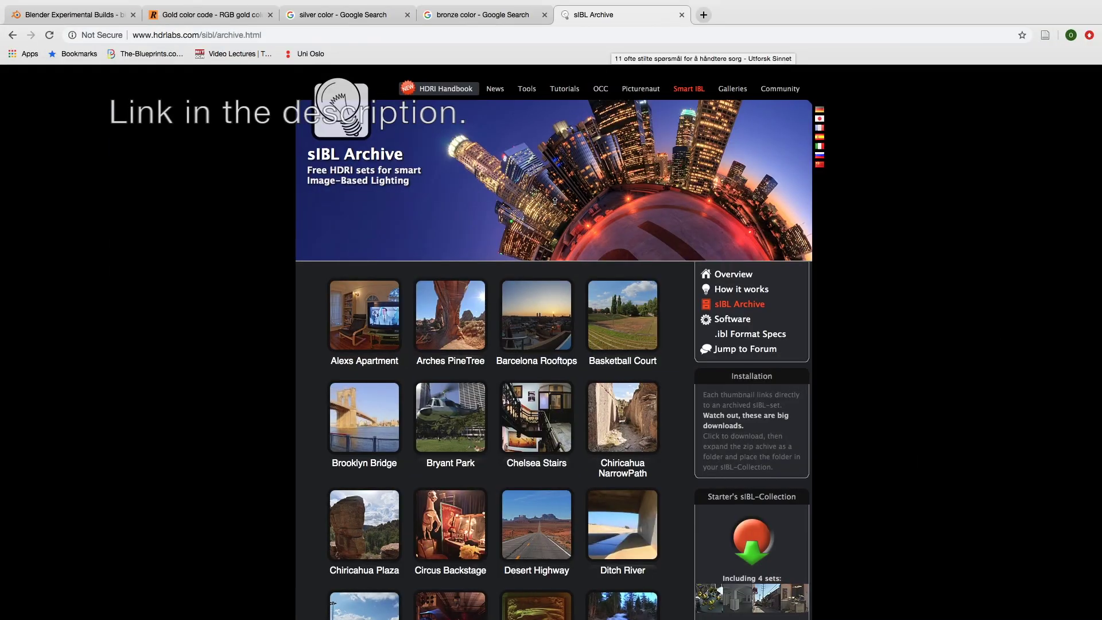
- Download the Chelsea Stairs HDR set from the sIBL Archive in Chrome
scroll(555, 206, down, 4)
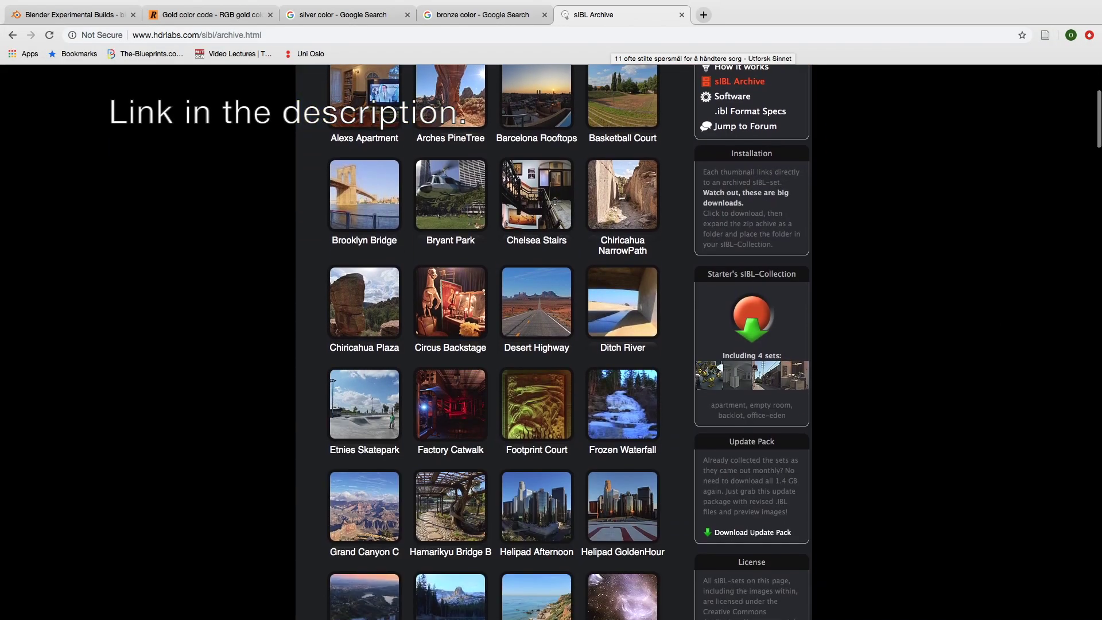
mouse_move(555, 207)
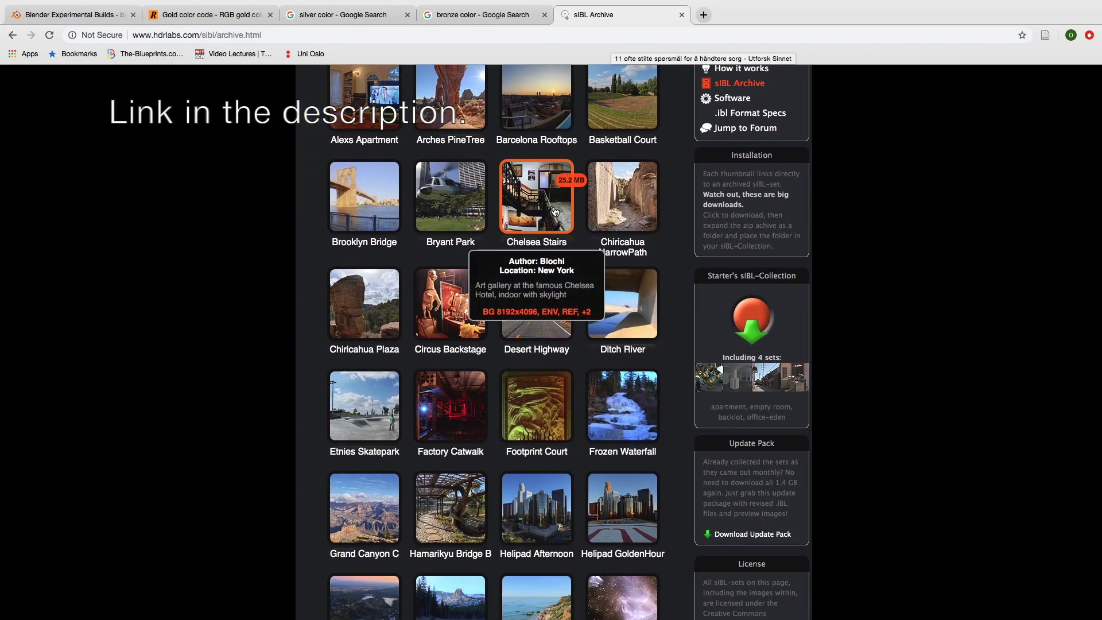
click(549, 206)
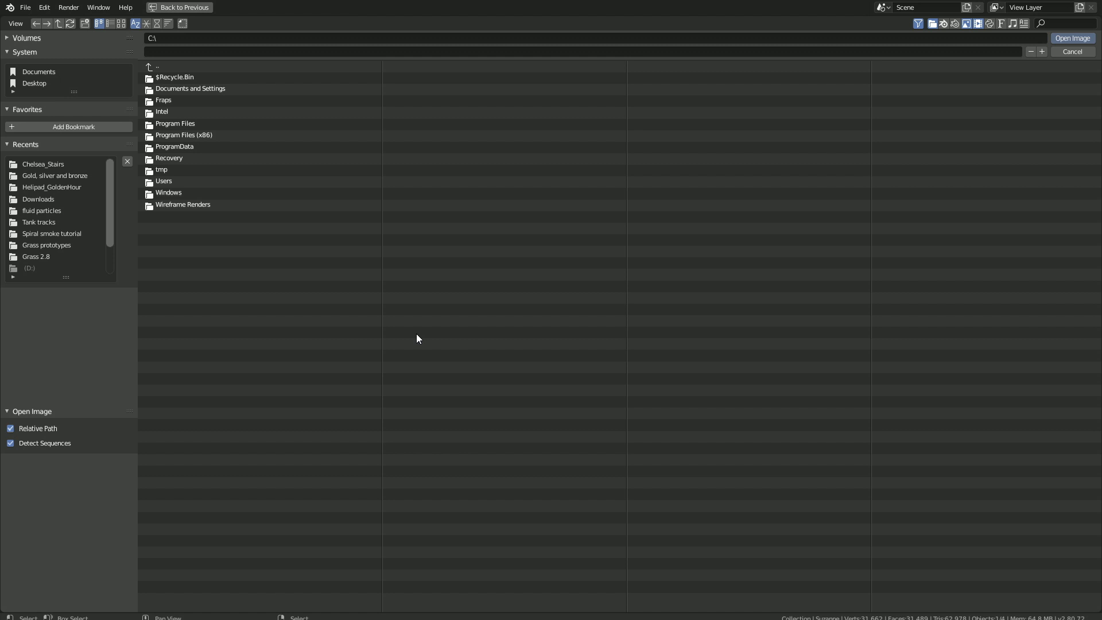
- Load Chelsea_Stairs_3k.hdr from the Chelsea_Stairs folder as the world environment image
click(52, 165)
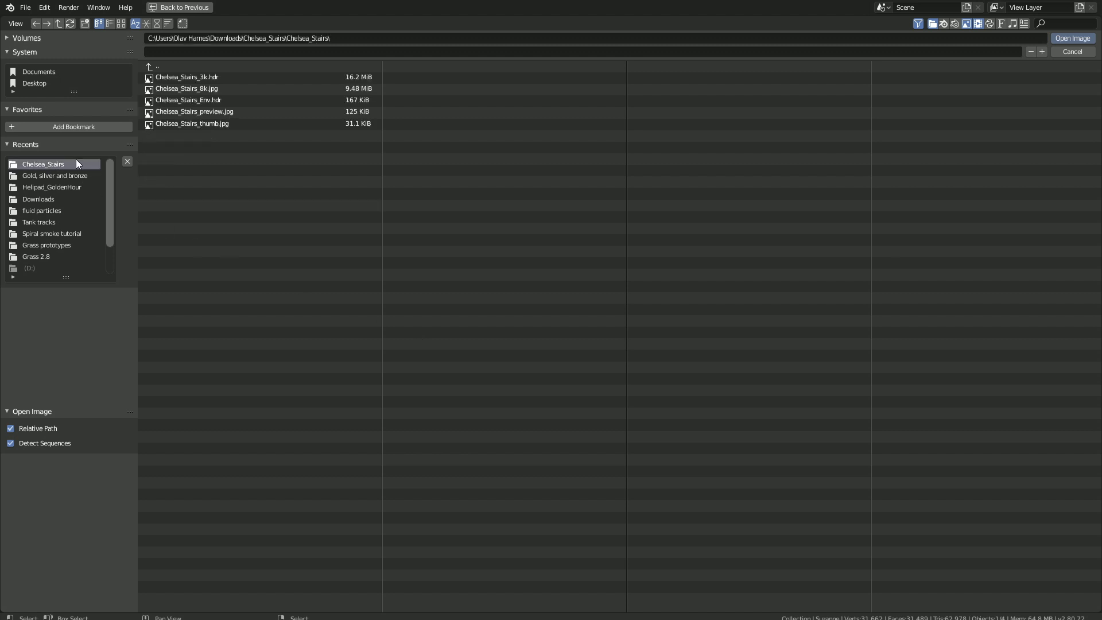
click(208, 77)
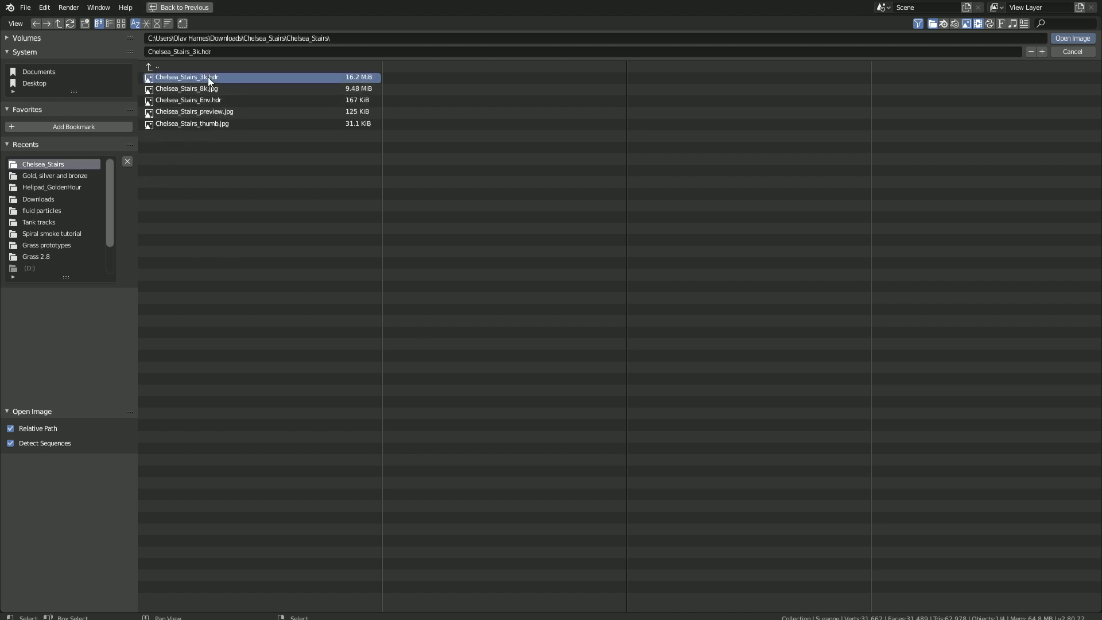
click(1065, 39)
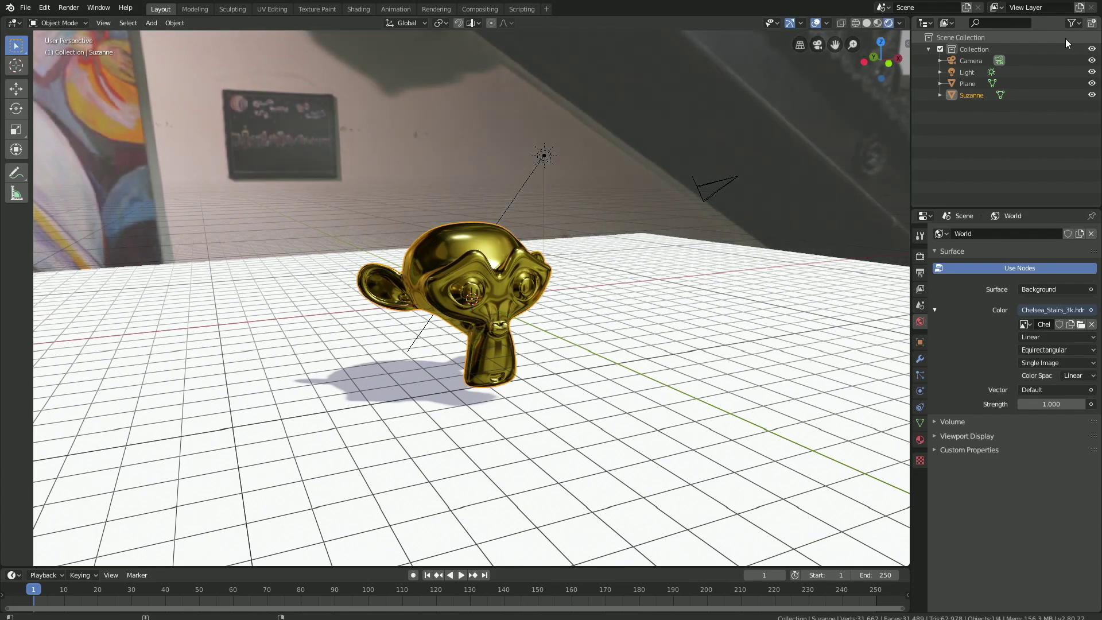
mouse_move(706, 228)
middle_down()
mouse_move(635, 221)
mouse_move(713, 222)
middle_up()
scroll(712, 223, up, 3)
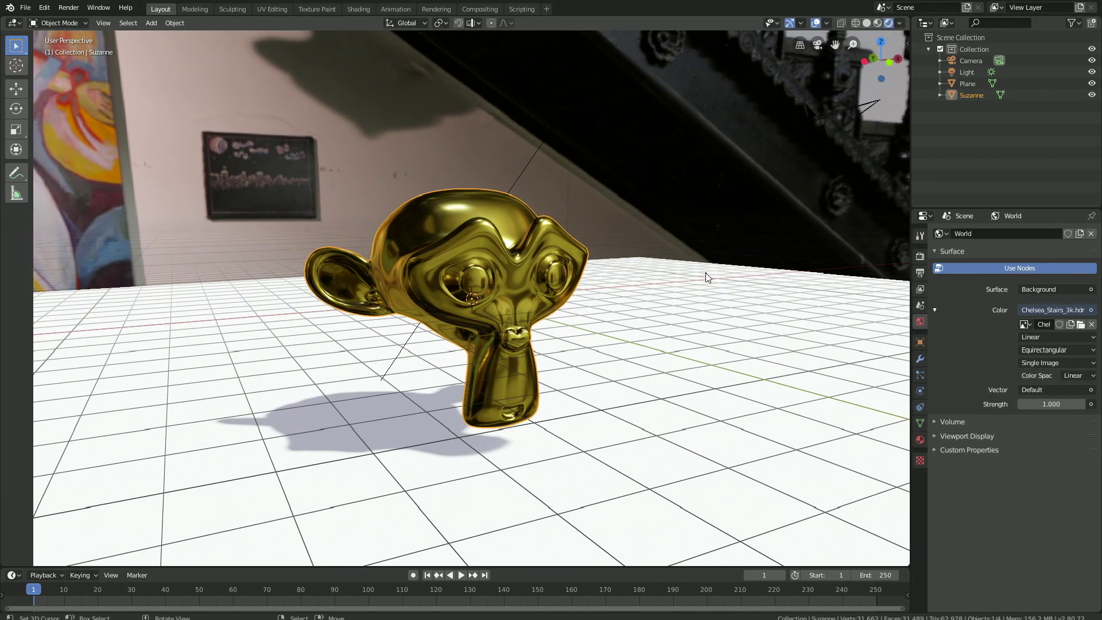
- Set Eevee render samples to 300 and enable Screen Space Reflections
click(920, 259)
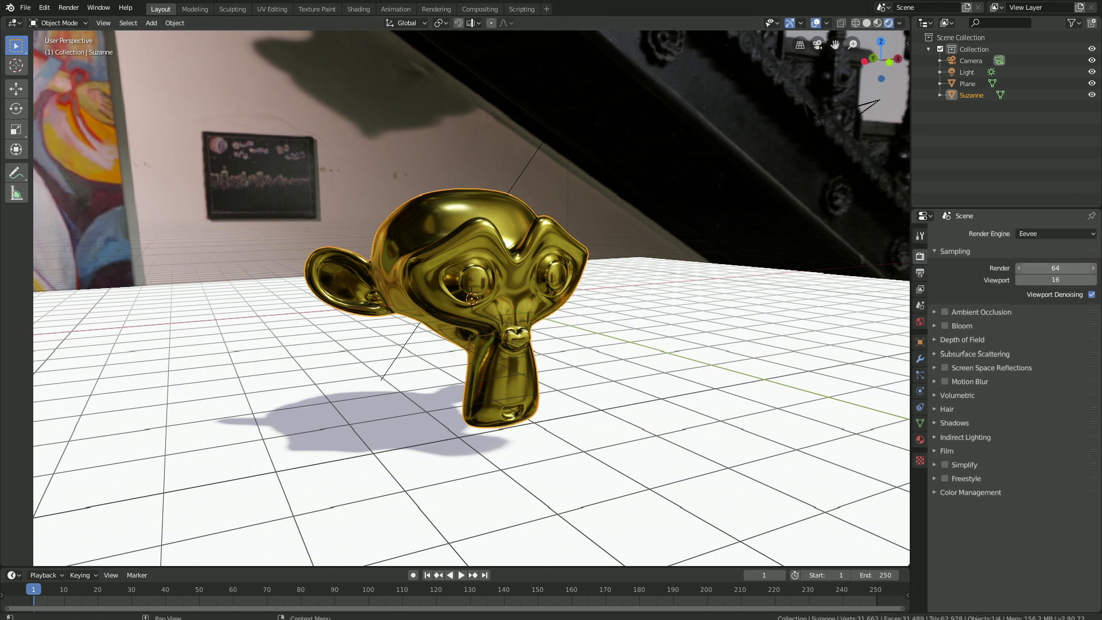
click(1043, 265)
text(300)
key(Return)
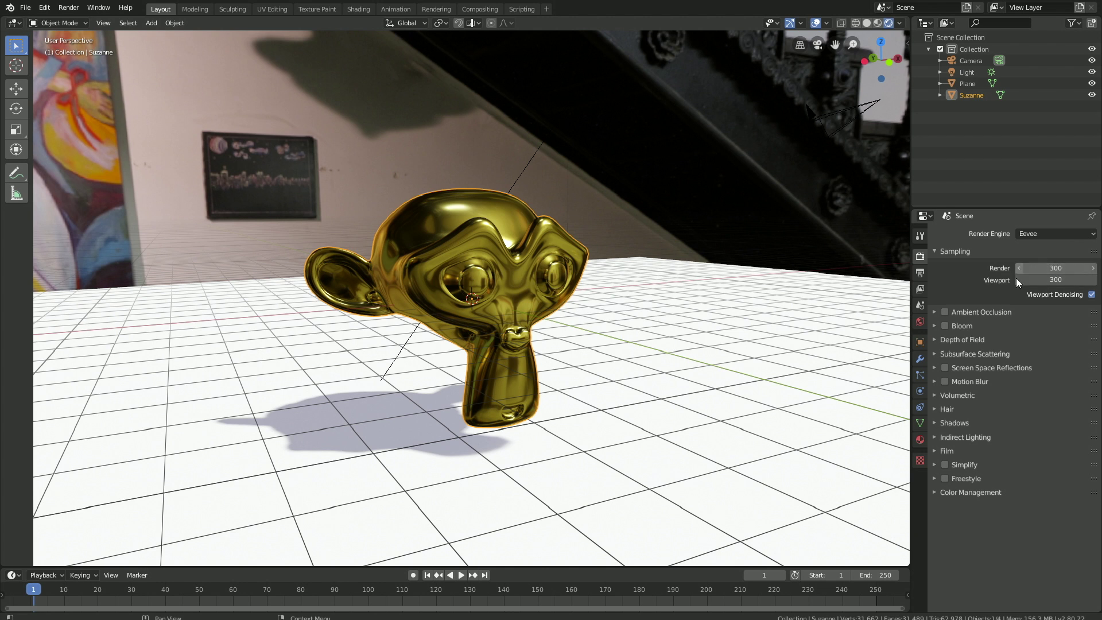
click(945, 367)
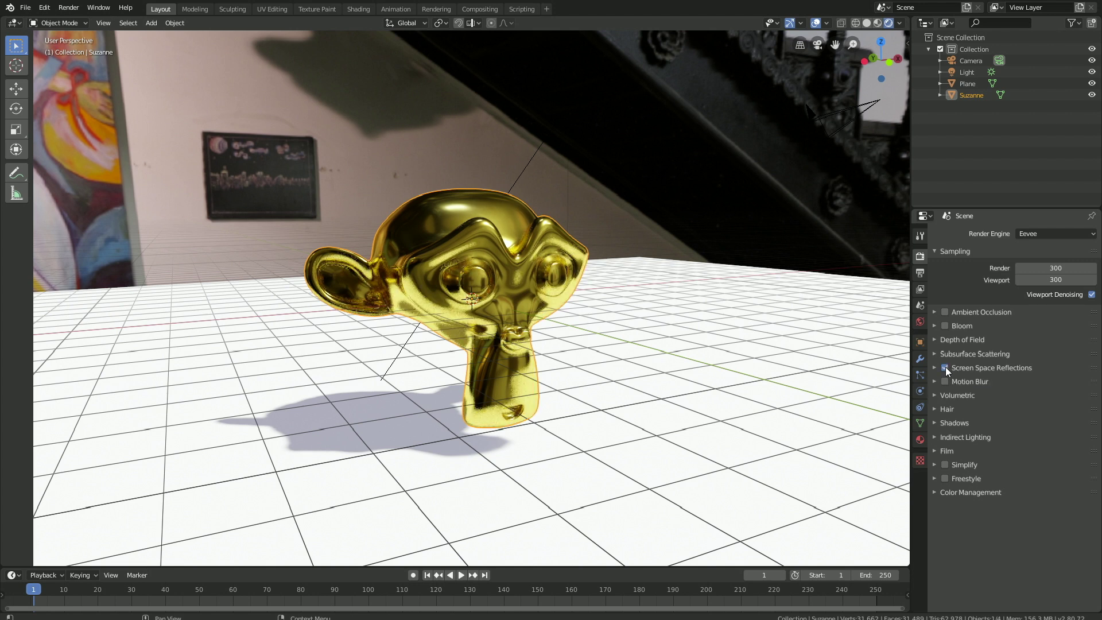
middle_drag(776, 312, 715, 298)
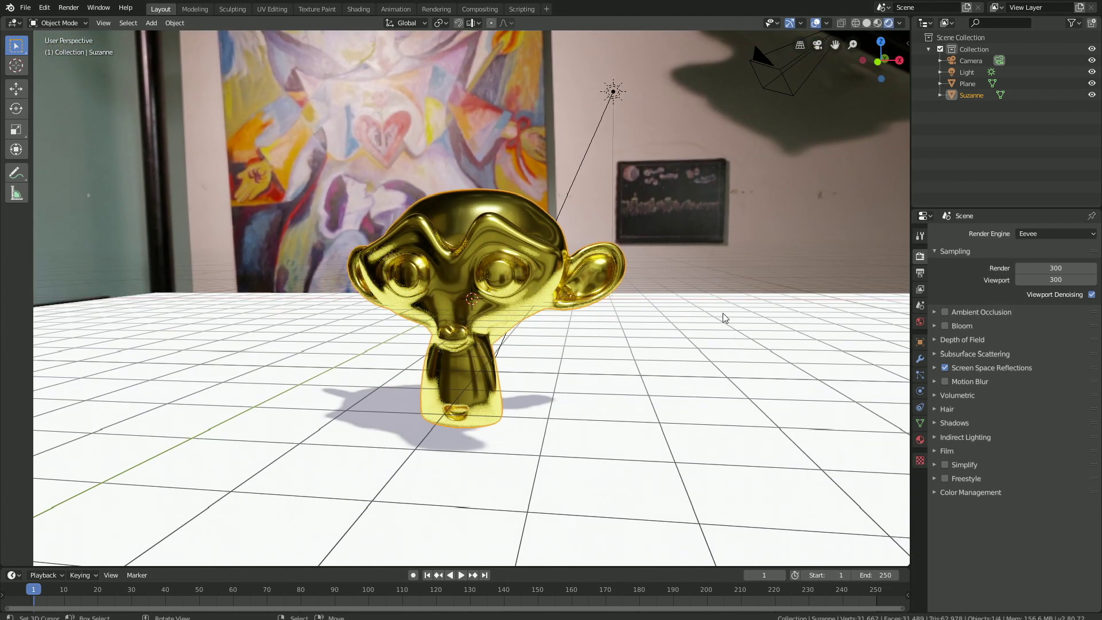
click(721, 312)
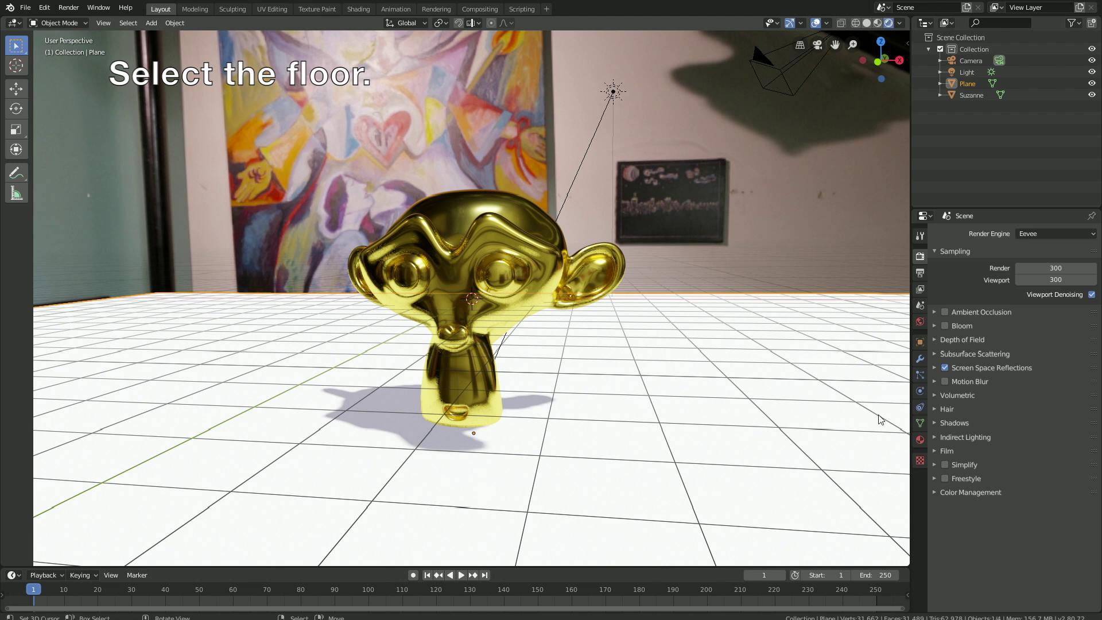
- Give the floor plane a new Glossy BSDF material with roughness 0.2
click(920, 439)
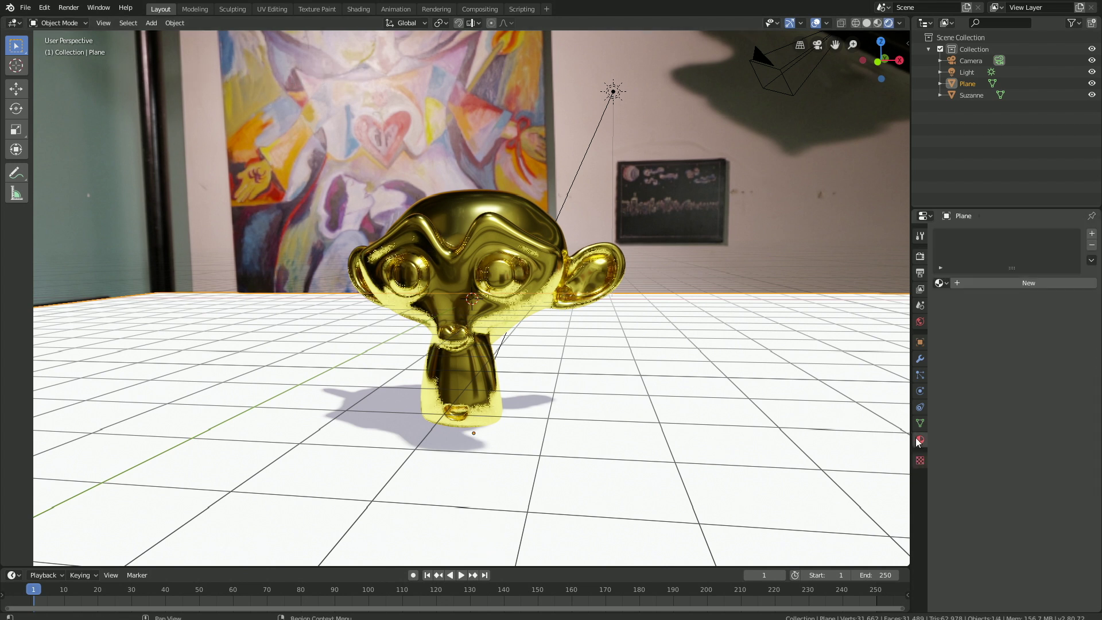
click(996, 280)
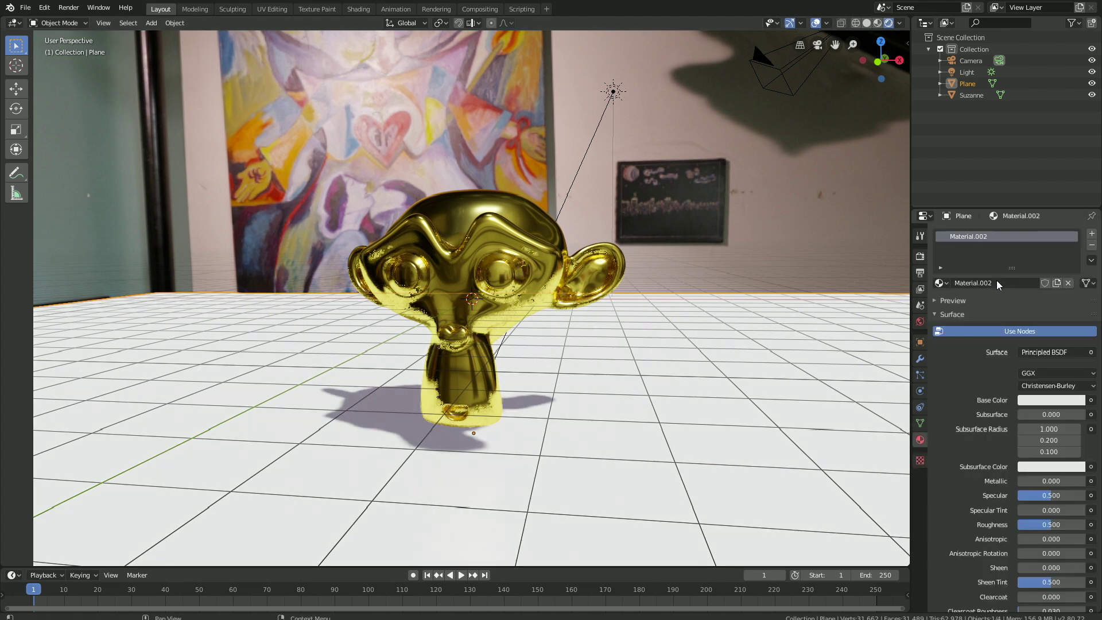
click(1037, 352)
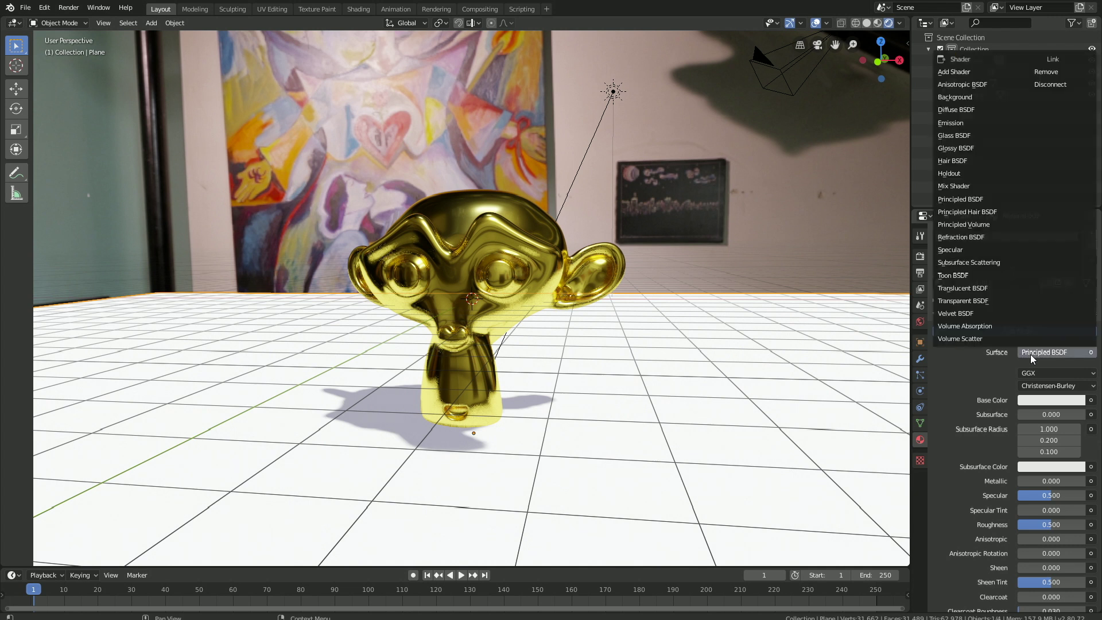
click(979, 148)
click(1055, 401)
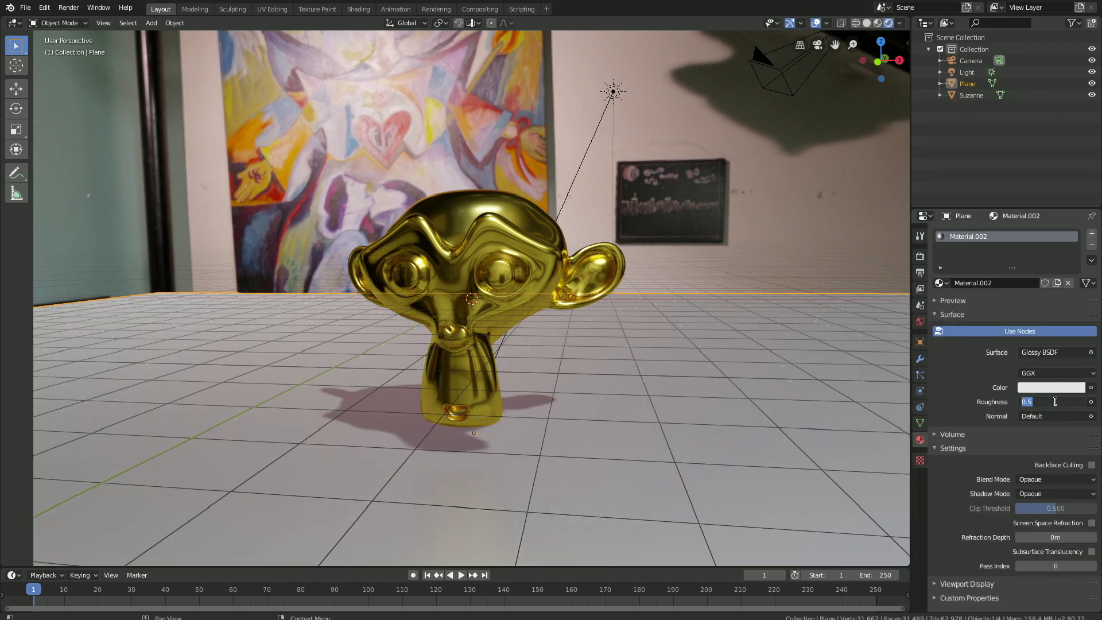
text(0.2)
key(Return)
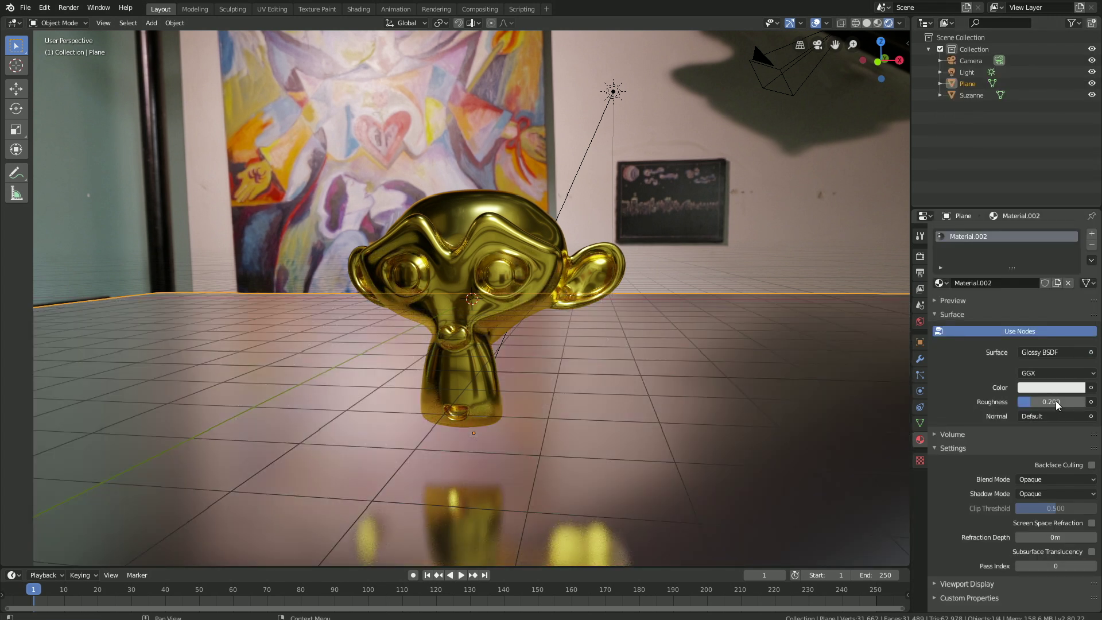
- Darken the floor colour to near-black Hex 181818 and orbit to view the room
click(1045, 387)
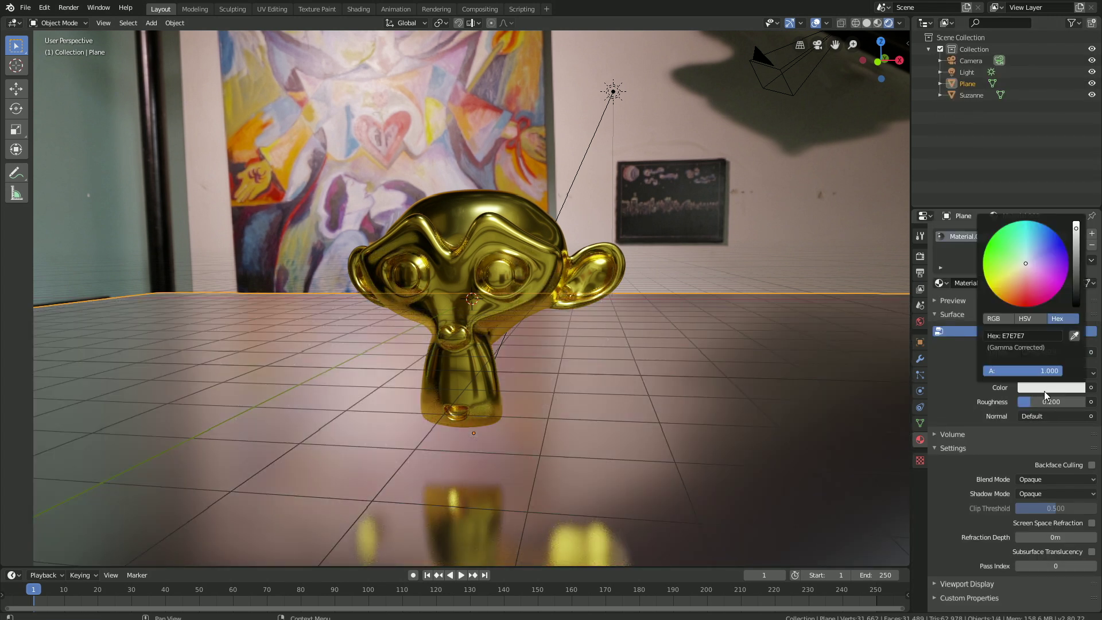
click(1073, 298)
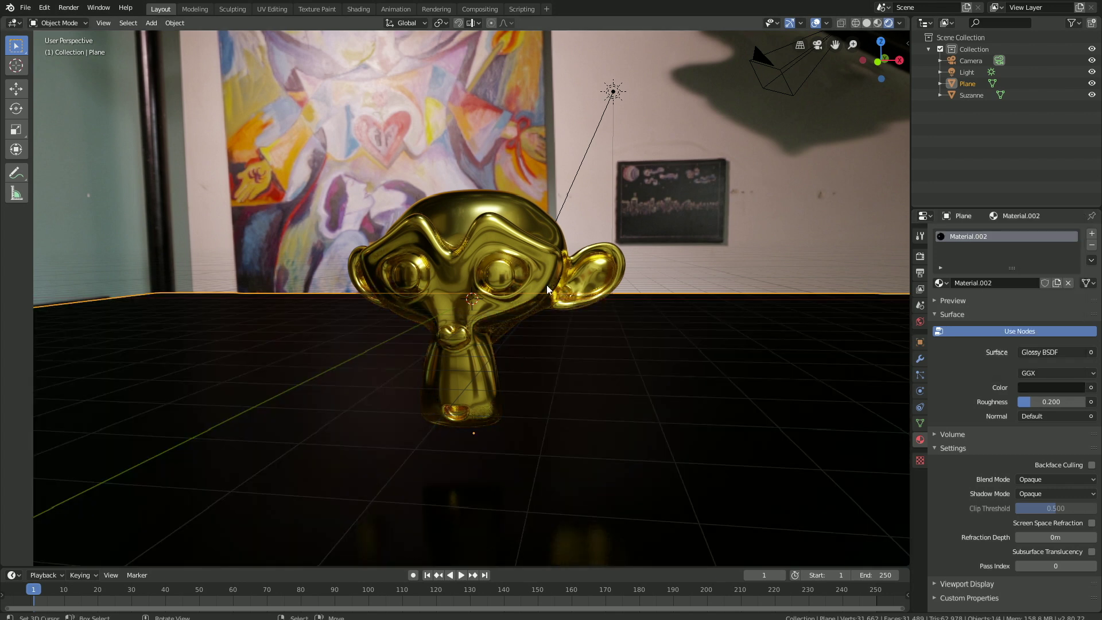
middle_drag(546, 290, 597, 288)
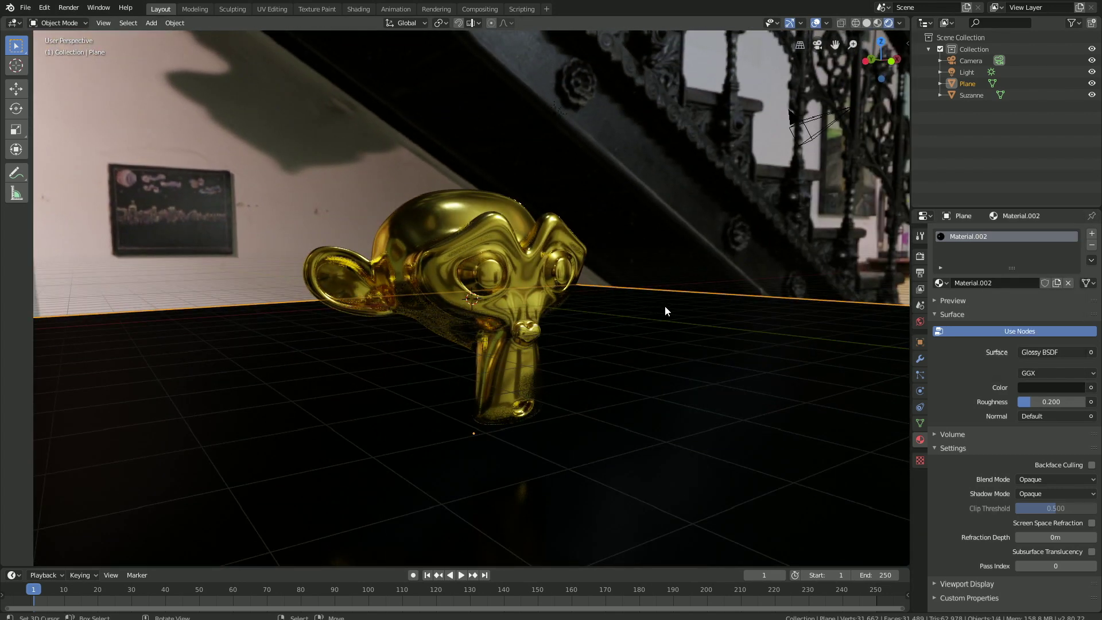
mouse_move(665, 307)
middle_down()
mouse_move(593, 309)
mouse_move(632, 334)
mouse_move(619, 336)
mouse_move(674, 339)
middle_up()
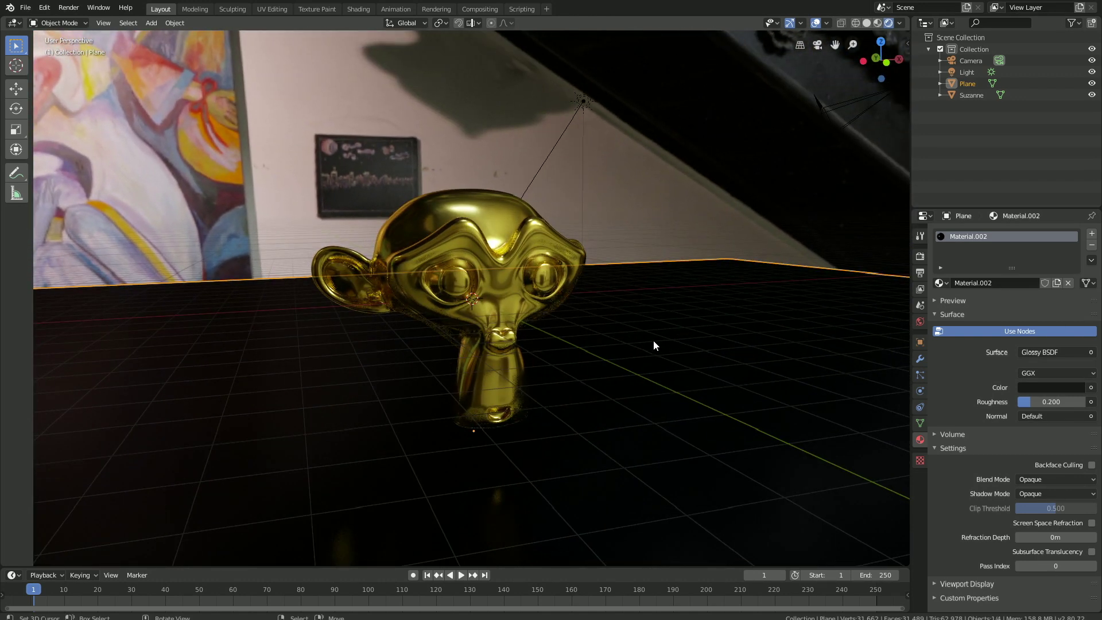
scroll(653, 339, down, 2)
- Duplicate the gold monkey and place the copy to its right along X
click(494, 257)
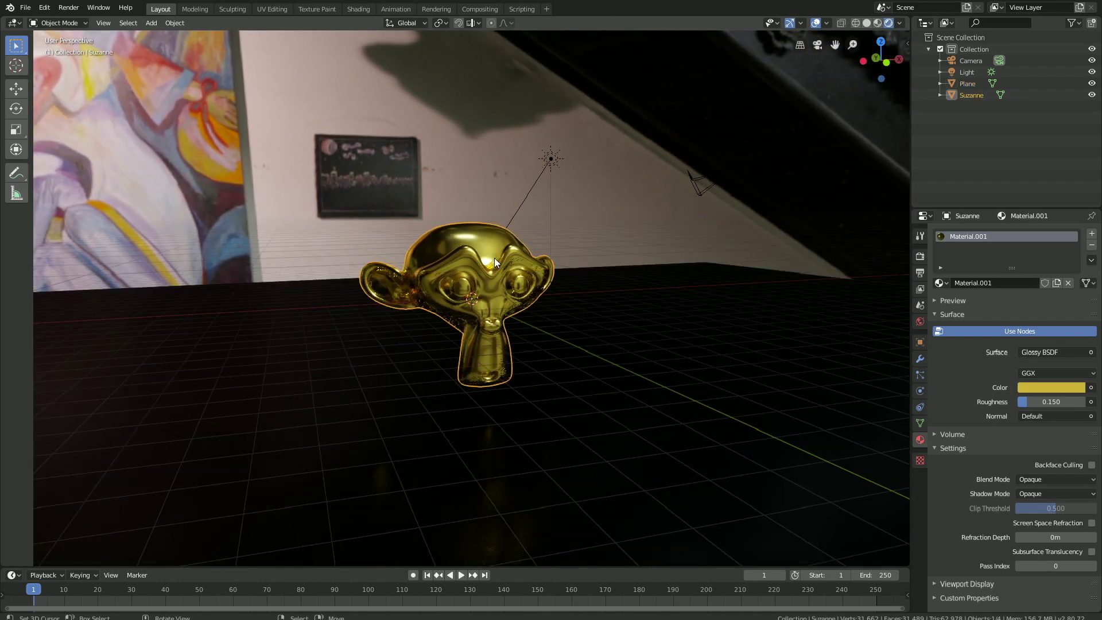
middle_drag(618, 271, 597, 273)
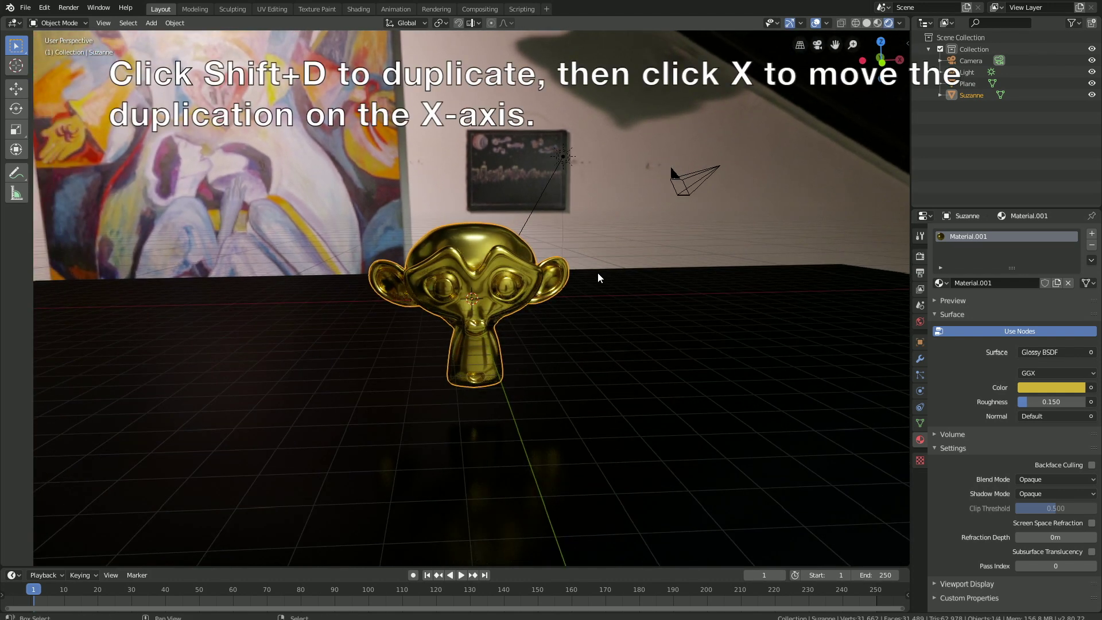
key(shift+d)
key(x)
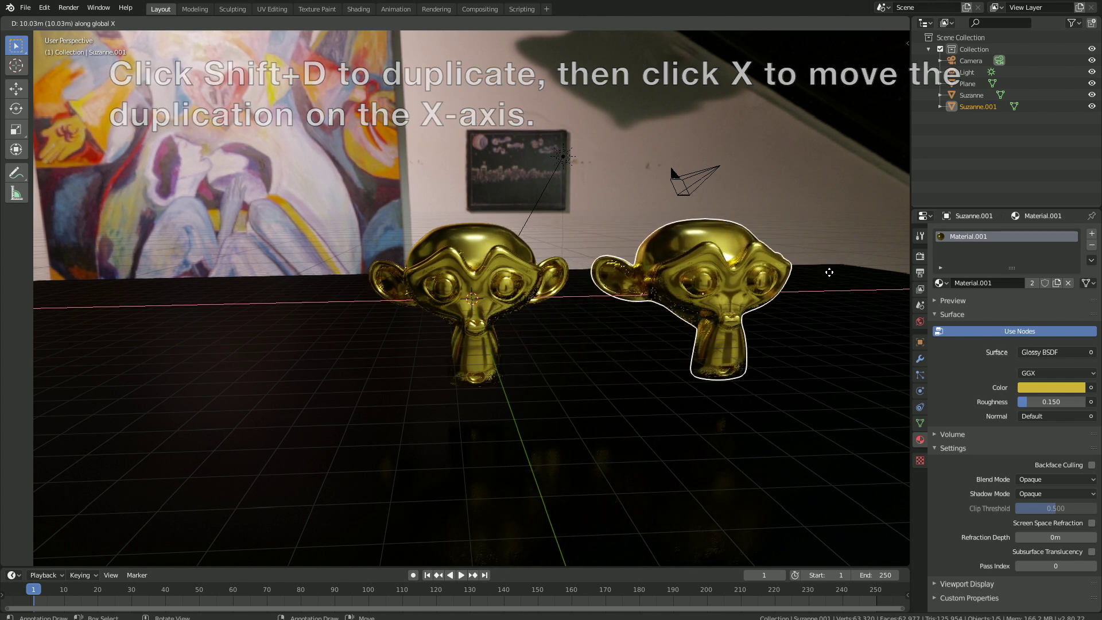
click(820, 275)
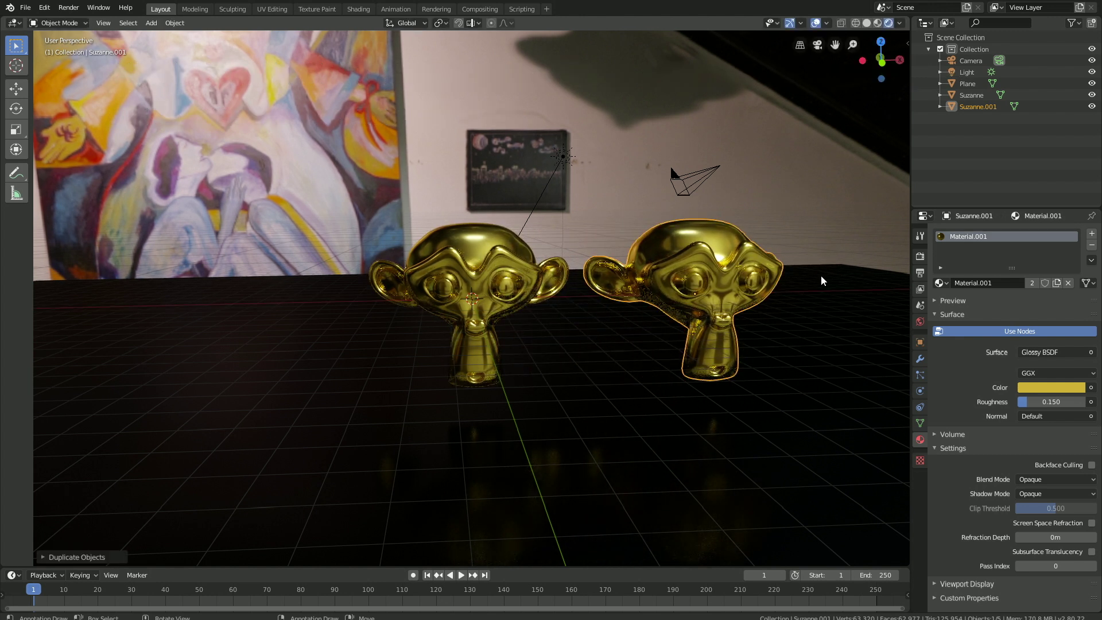
- Give the copy its own material and copy silver's hex code C0C0C0 from Chrome
click(1057, 283)
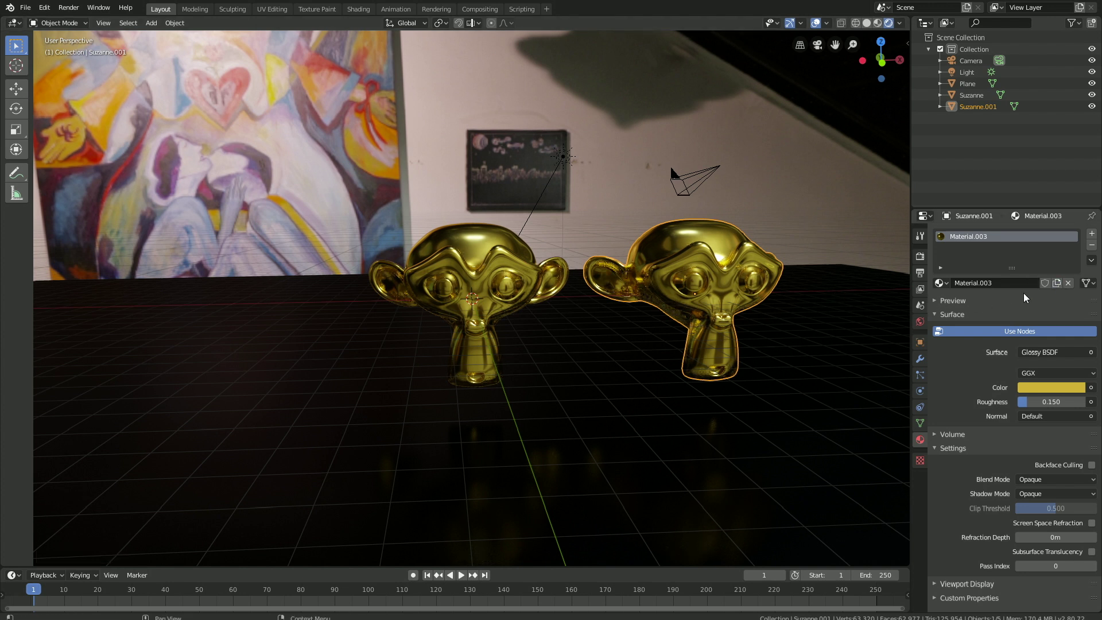
click(1036, 385)
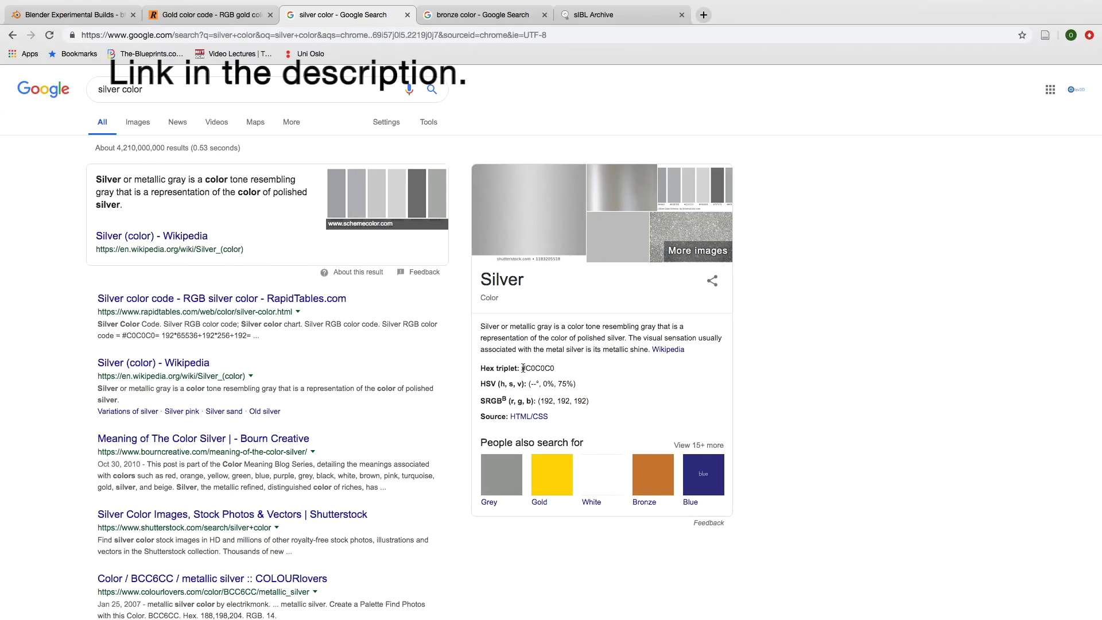
drag(522, 368, 558, 368)
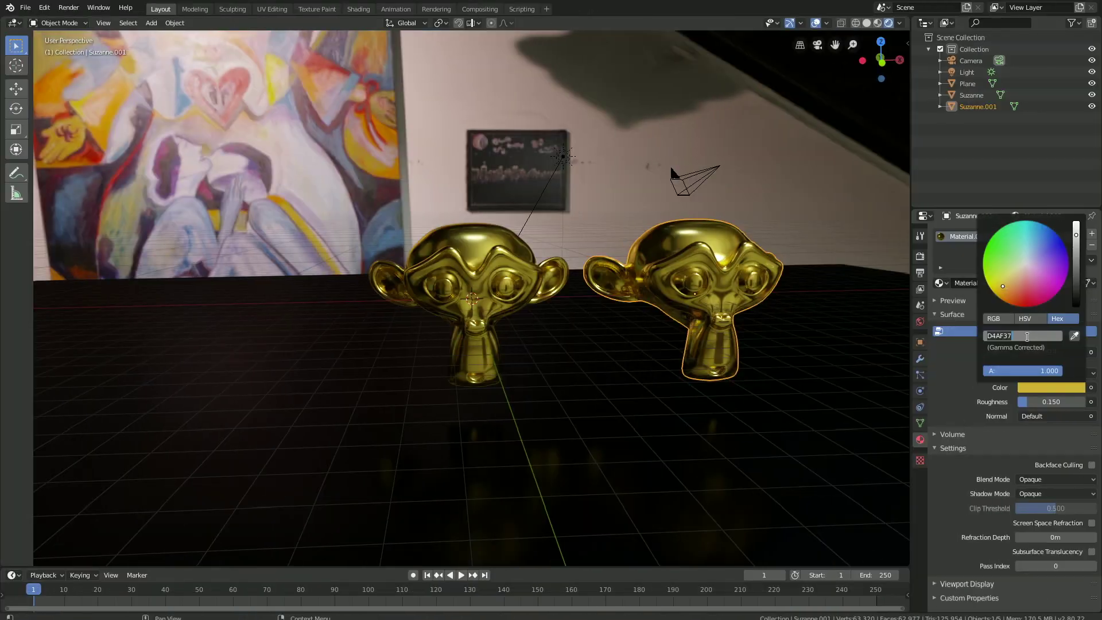
- Paste C0C0C0 as the copy's colour to make it silver, then zoom out
text(#C0C0C0)
key(Return)
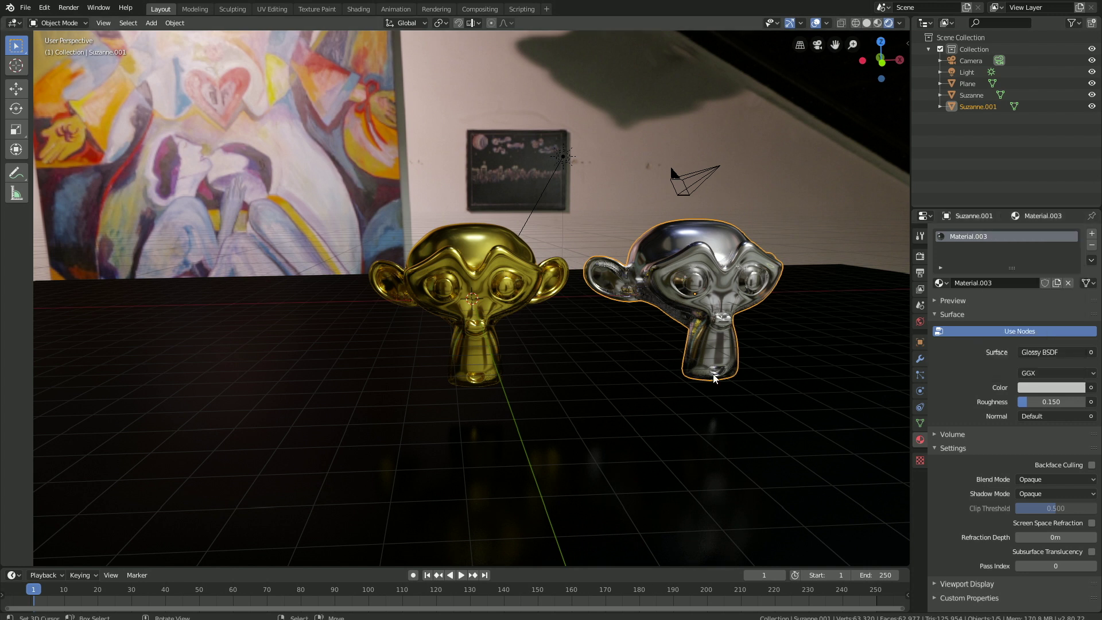
scroll(718, 363, down, 4)
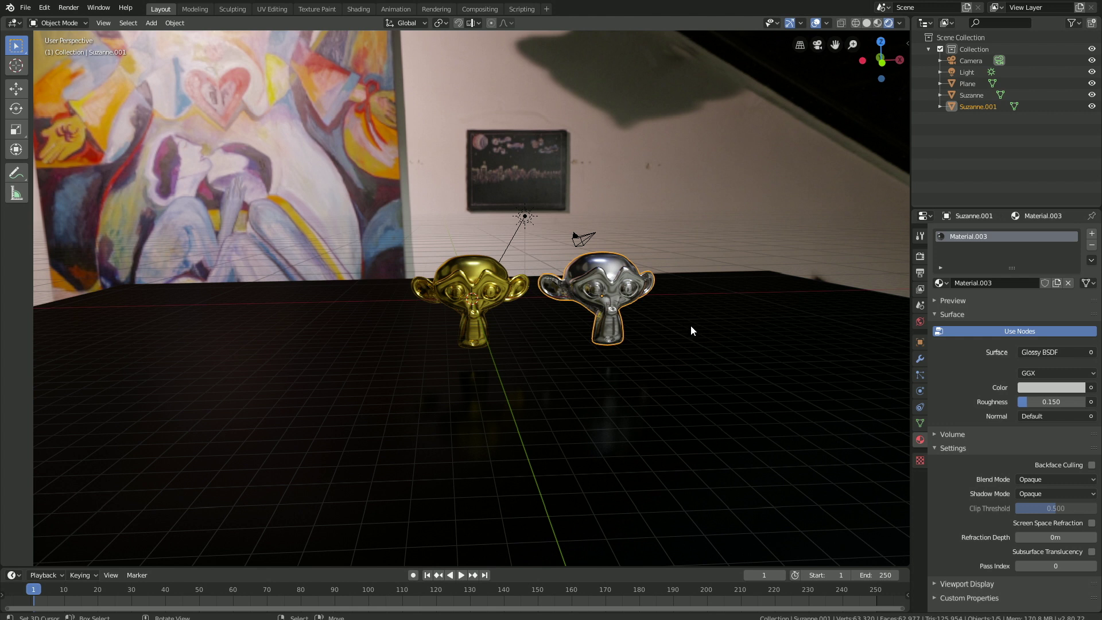
- Duplicate the silver monkey and place the third copy to its right along X
key(shift+d)
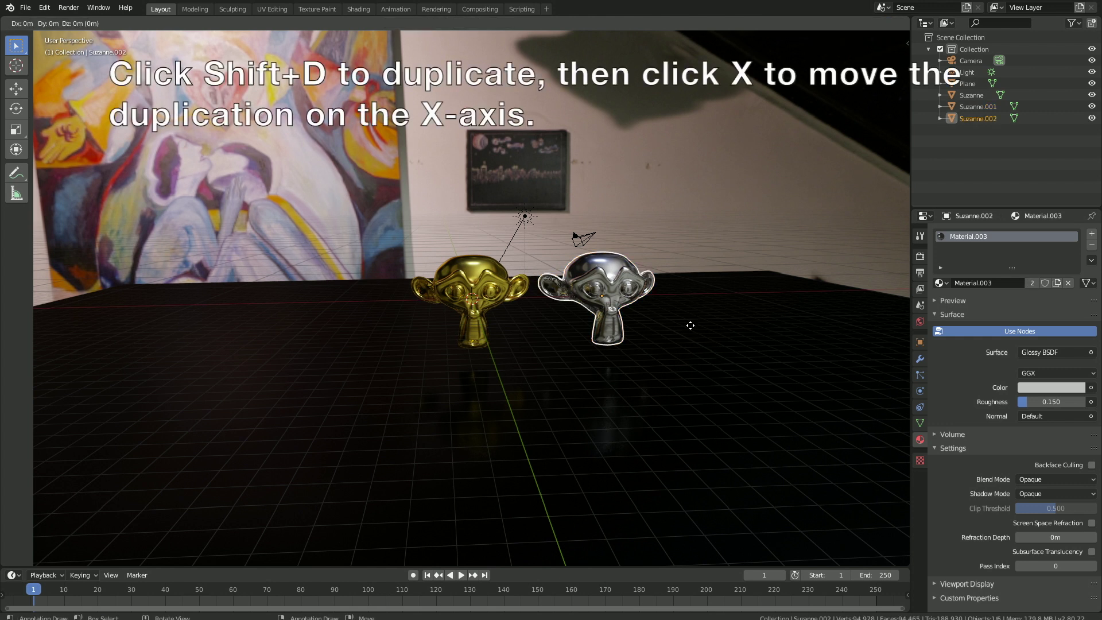
key(x)
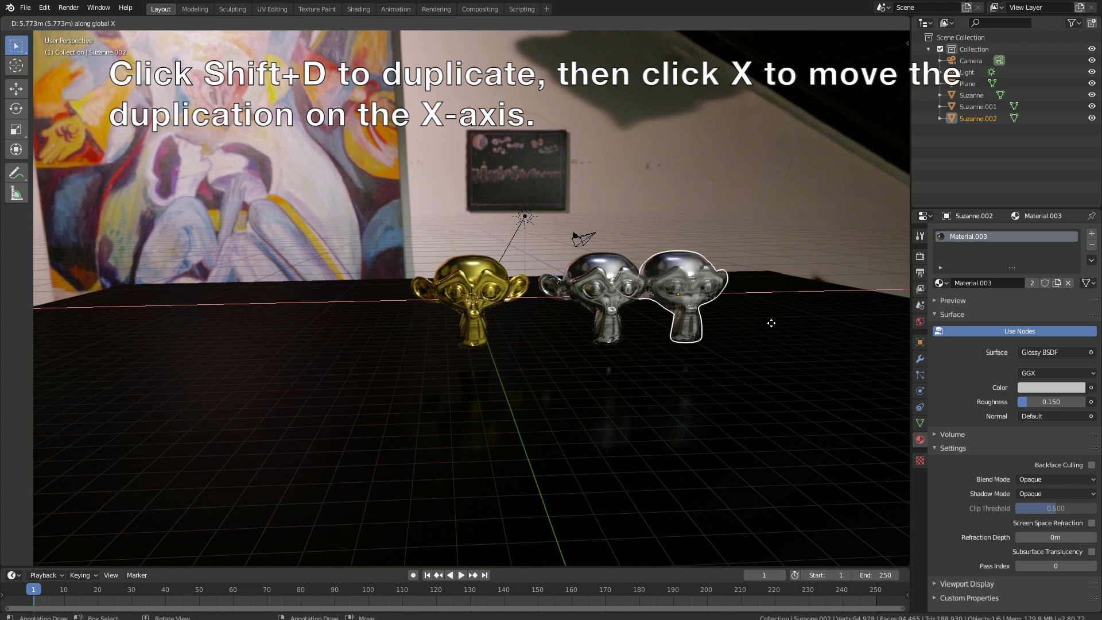
click(821, 330)
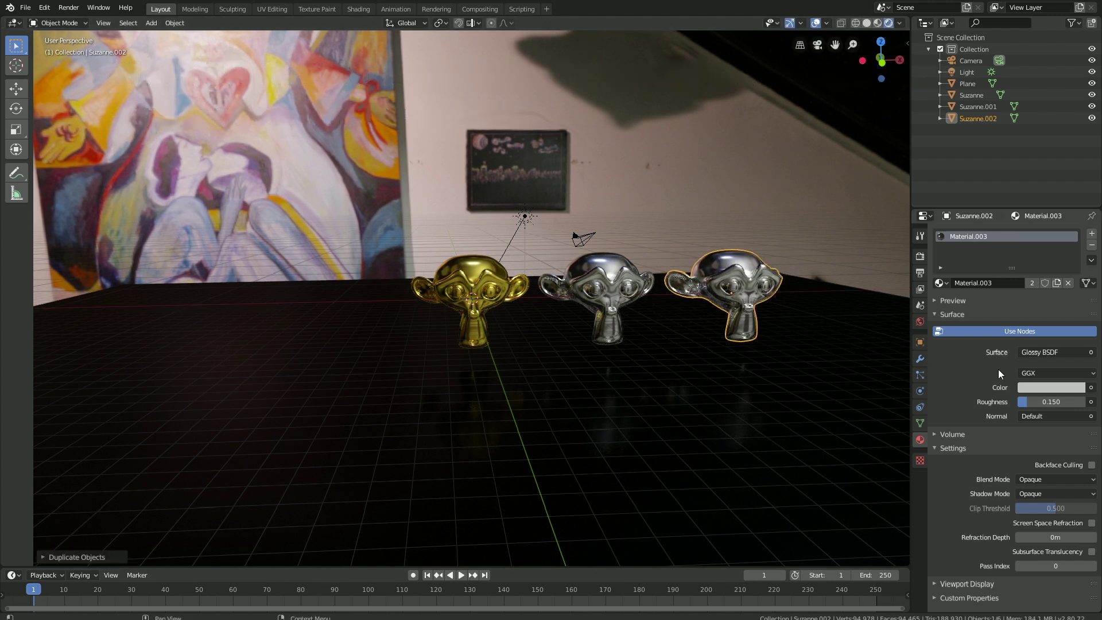
- Give the third monkey its own material and select bronze's hex CD7F32 in Chrome
click(1056, 284)
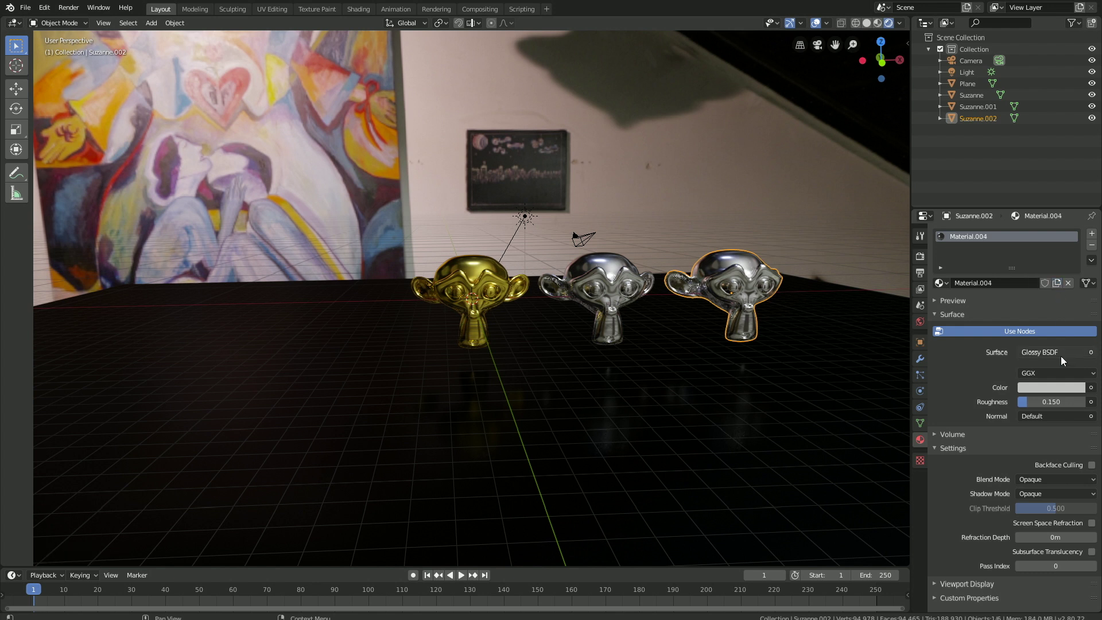
click(1060, 386)
click(1025, 335)
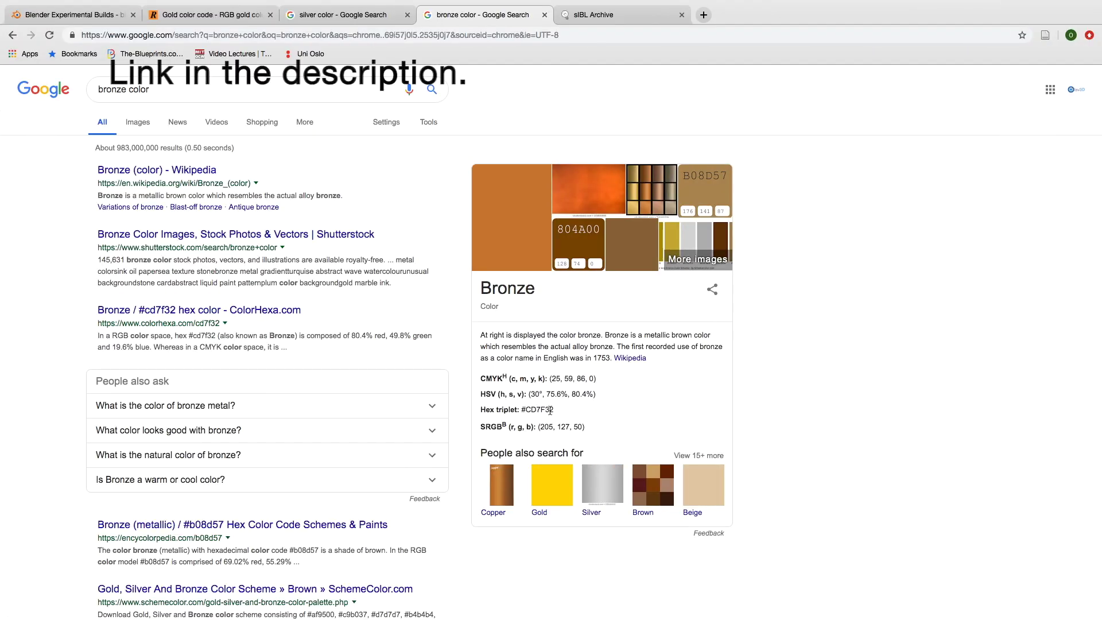
drag(559, 412, 520, 410)
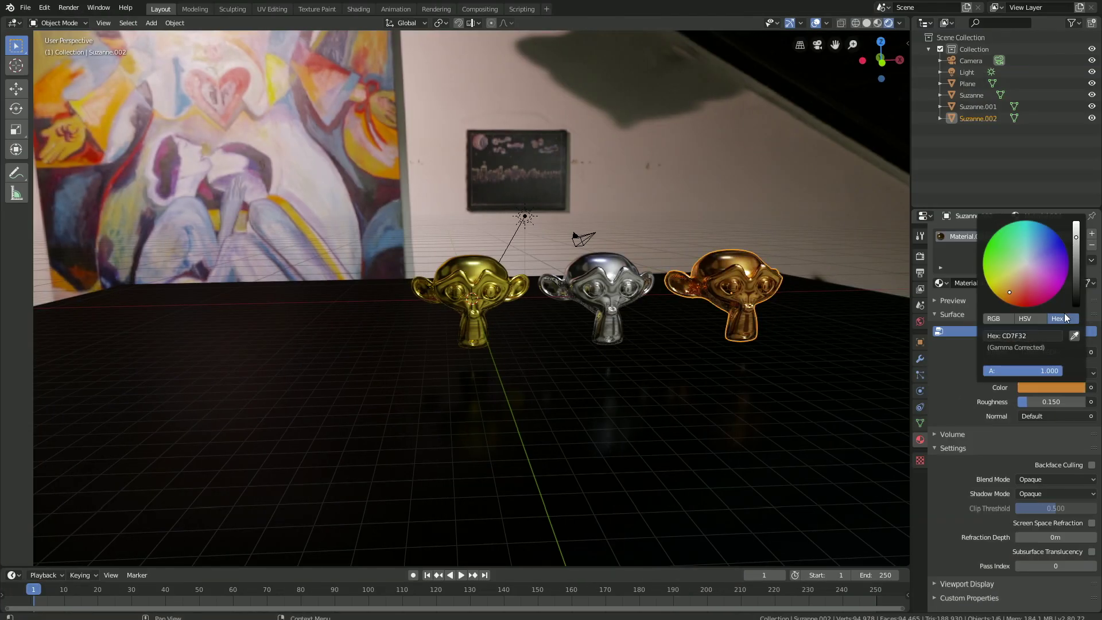
- Select all three monkeys and shift them together about 9.8 m left along X
mouse_move(710, 360)
middle_down()
mouse_move(683, 359)
mouse_move(704, 365)
middle_up()
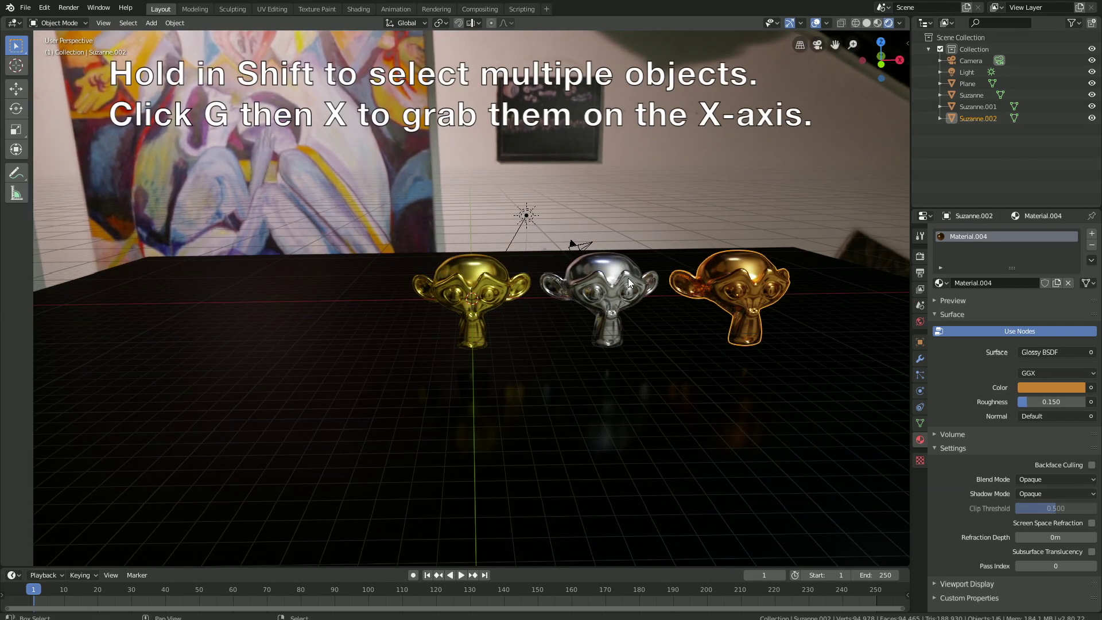
shift+click(578, 285)
shift+click(494, 282)
key(g)
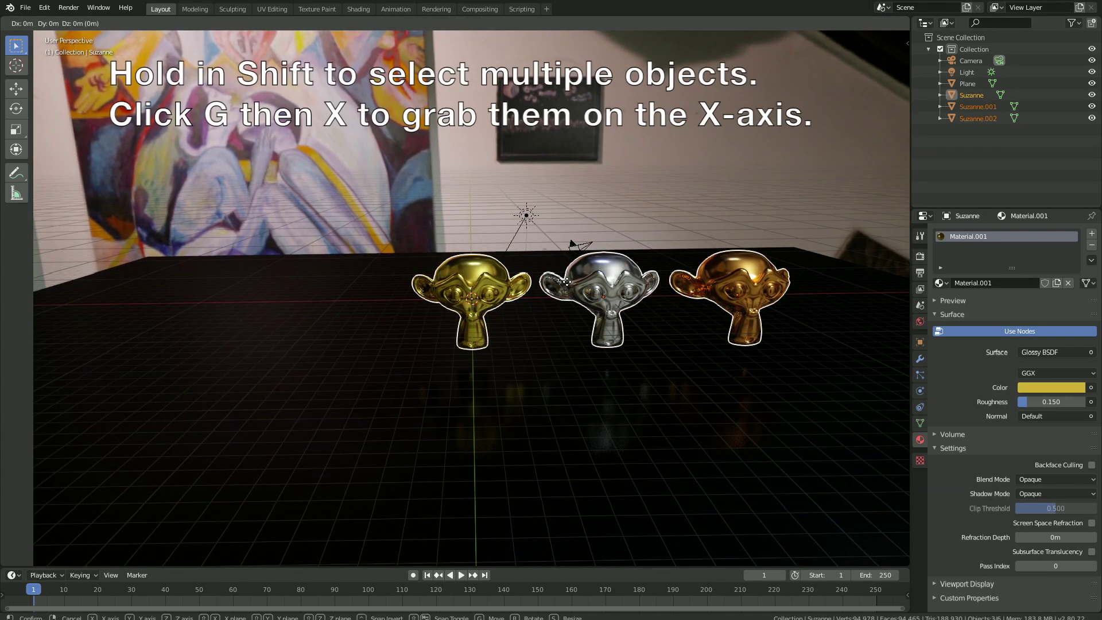
key(x)
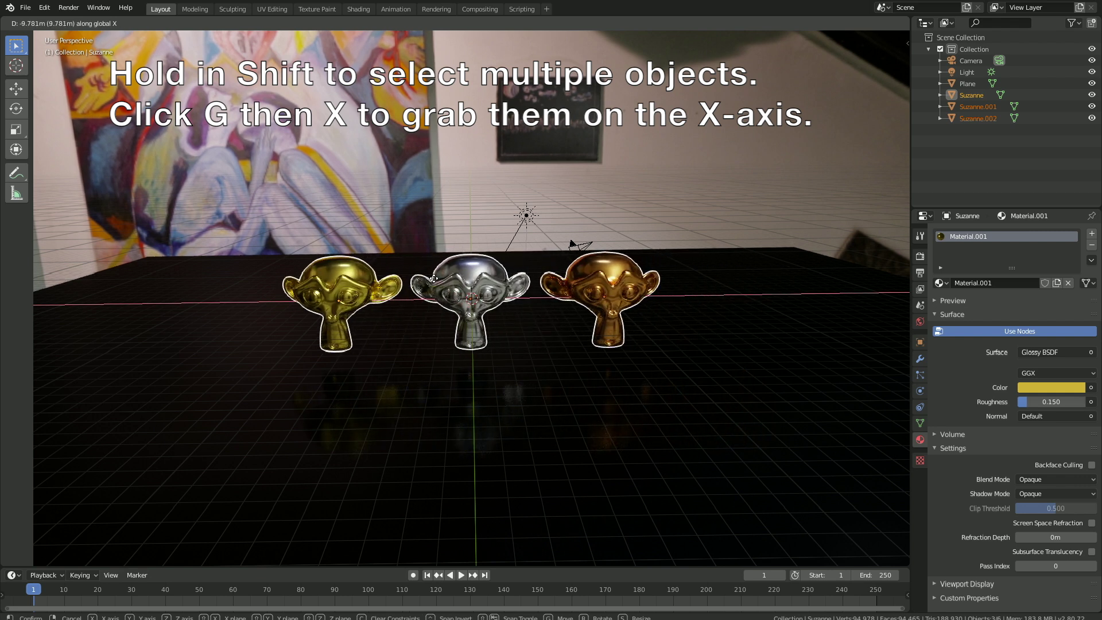
click(434, 281)
middle_drag(435, 305, 453, 314)
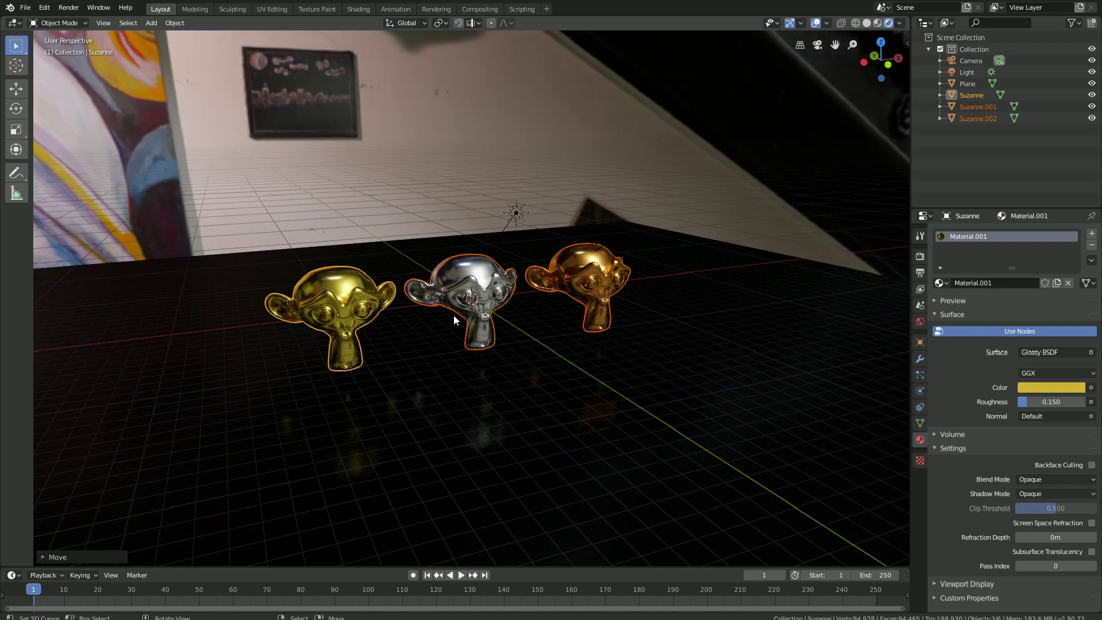
- Put the floor plane into Edit Mode with edge selection
click(418, 240)
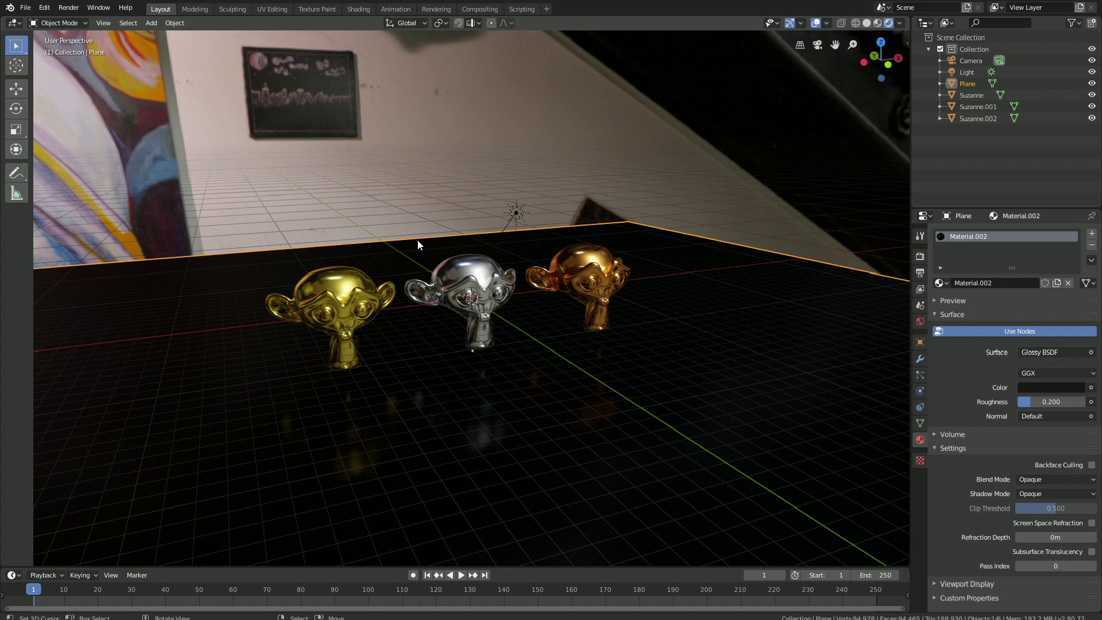
click(58, 22)
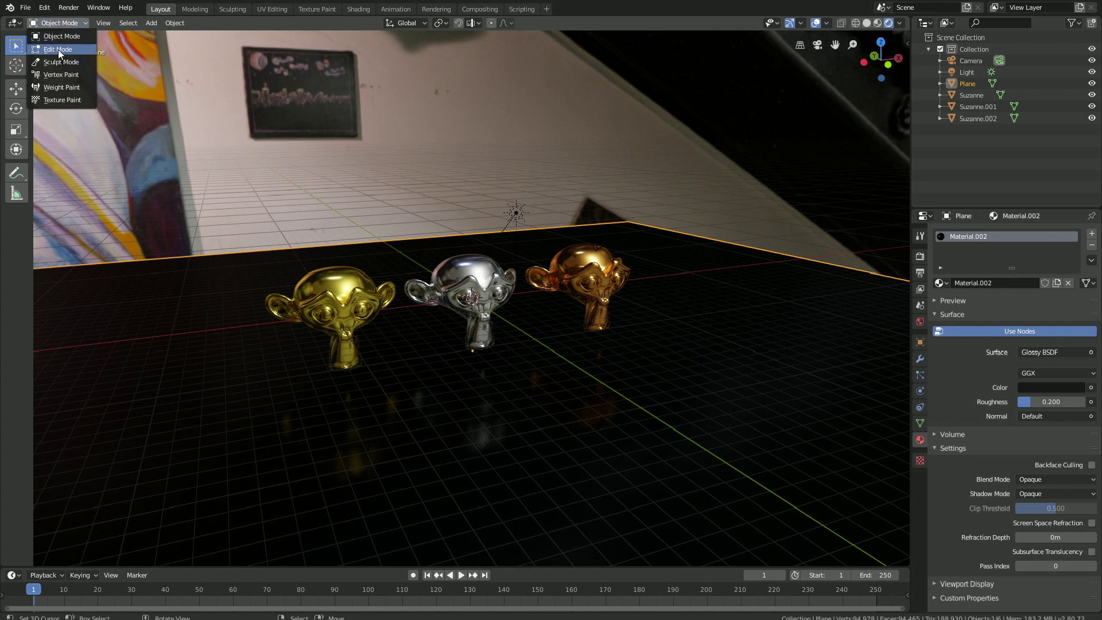
click(58, 49)
click(109, 23)
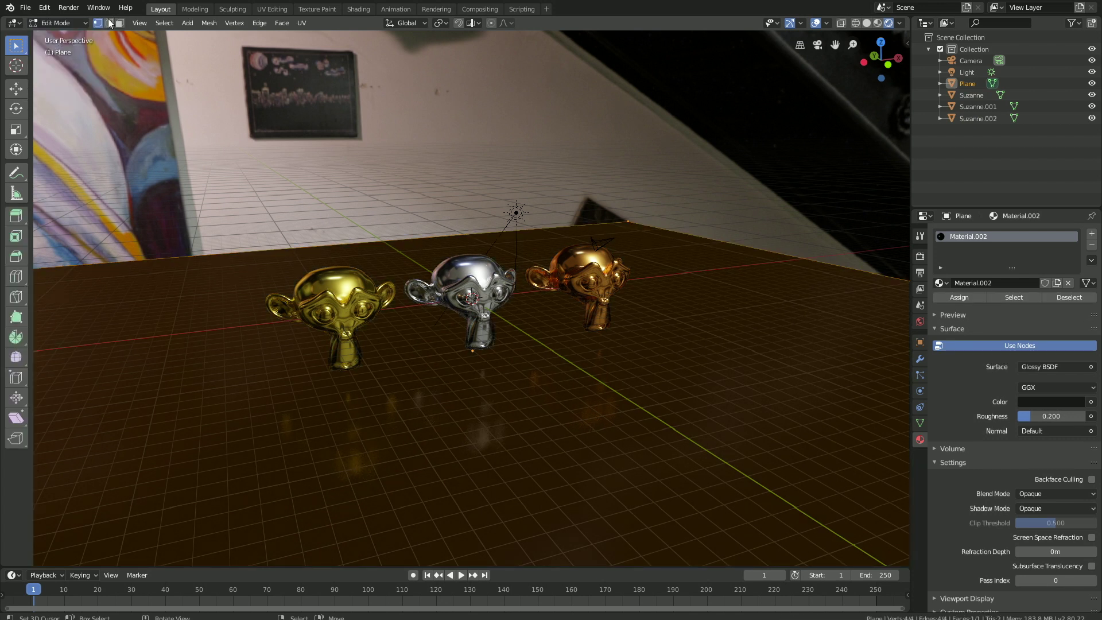
- Extrude the back, left and right floor edges about 22.75 m up along Z into walls
click(321, 238)
middle_drag(321, 238, 602, 264)
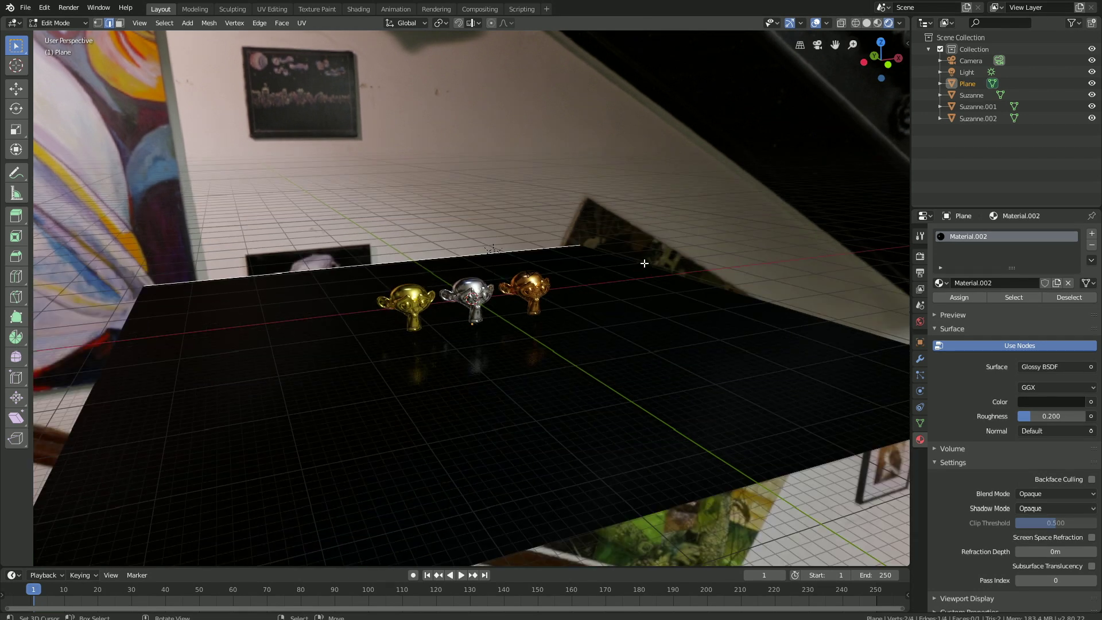
shift+click(746, 295)
shift+click(135, 310)
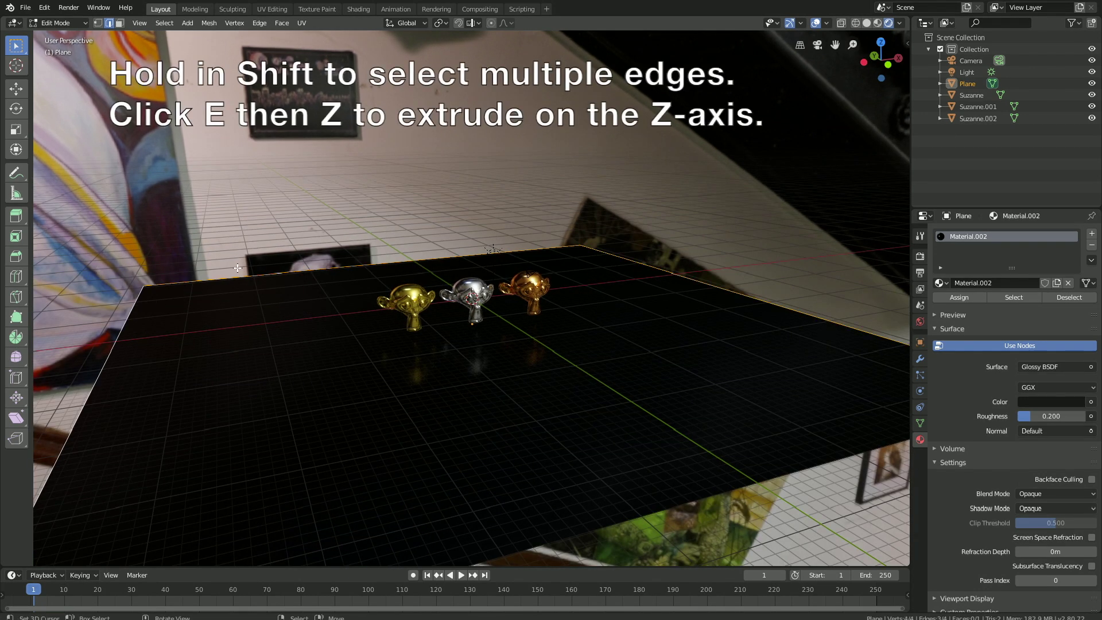
key(e)
key(z)
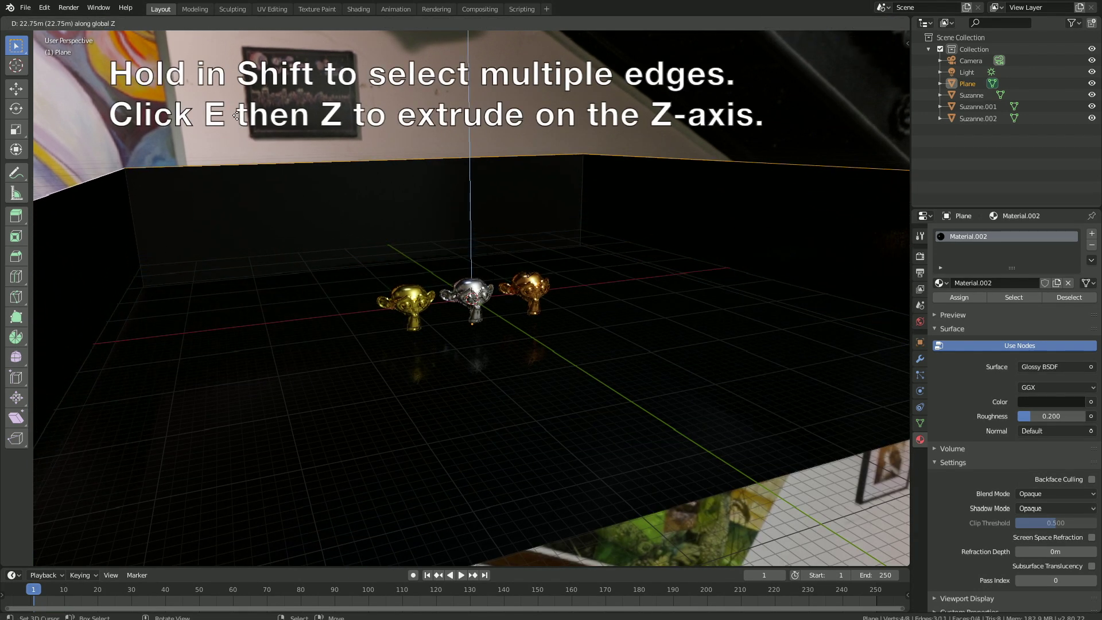
click(527, 275)
middle_drag(561, 172, 598, 291)
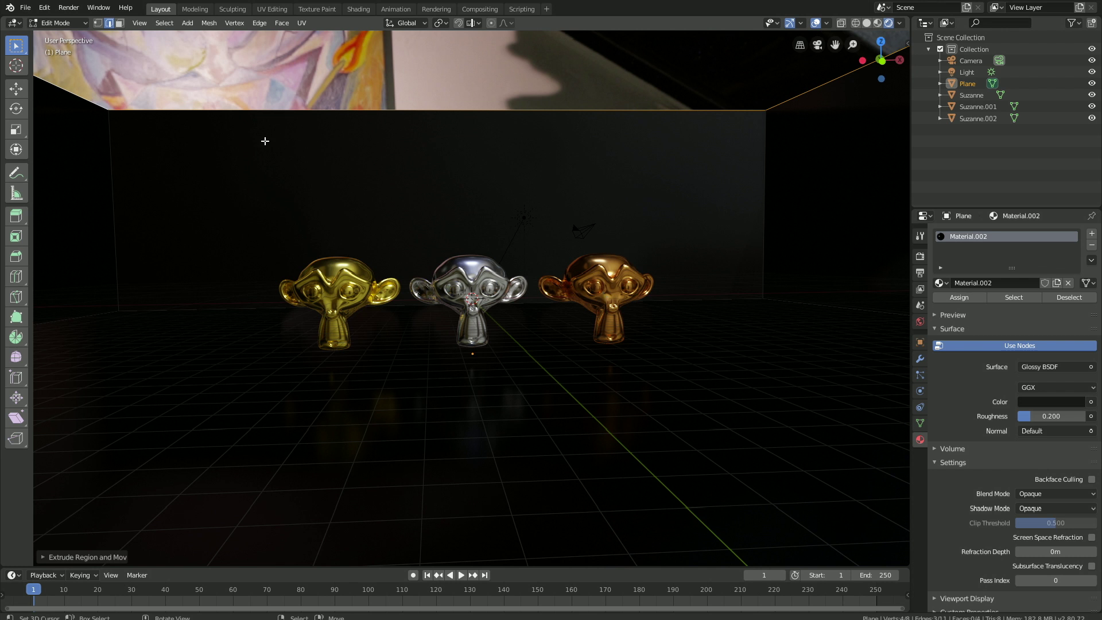
click(57, 23)
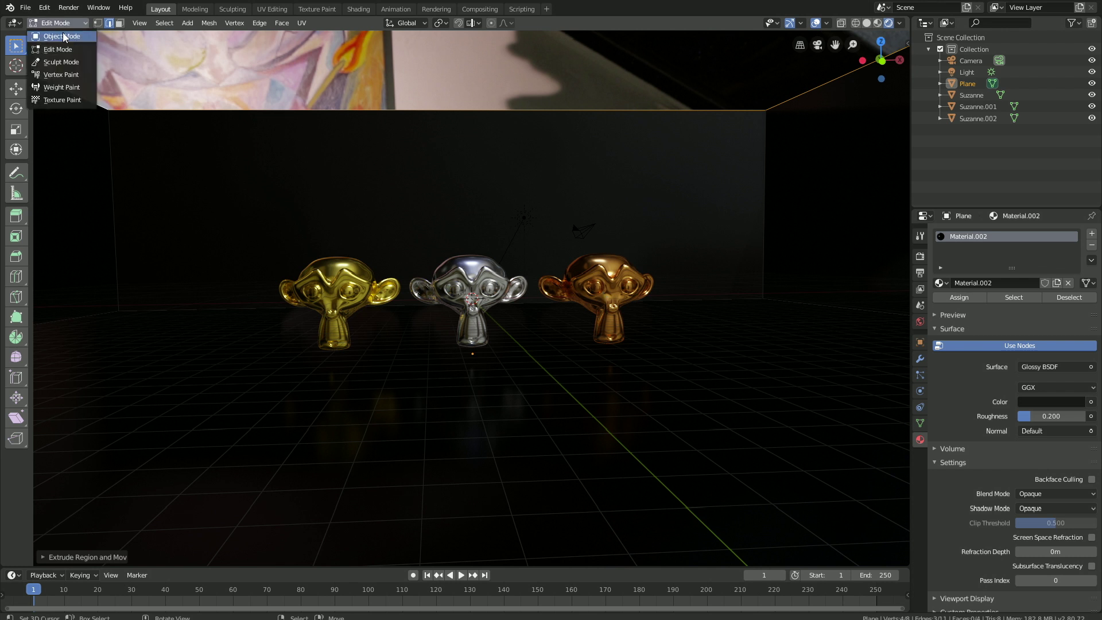
- Return to Object Mode, look through the camera with Lock Camera to View, and frame the monkeys head-on
click(64, 35)
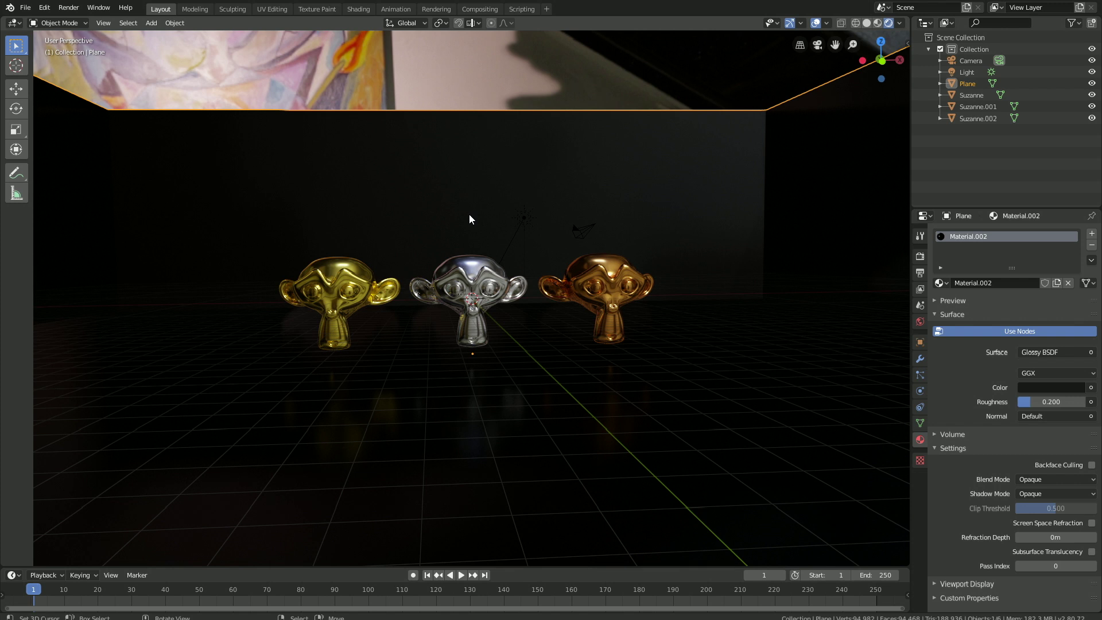
key(KP_0)
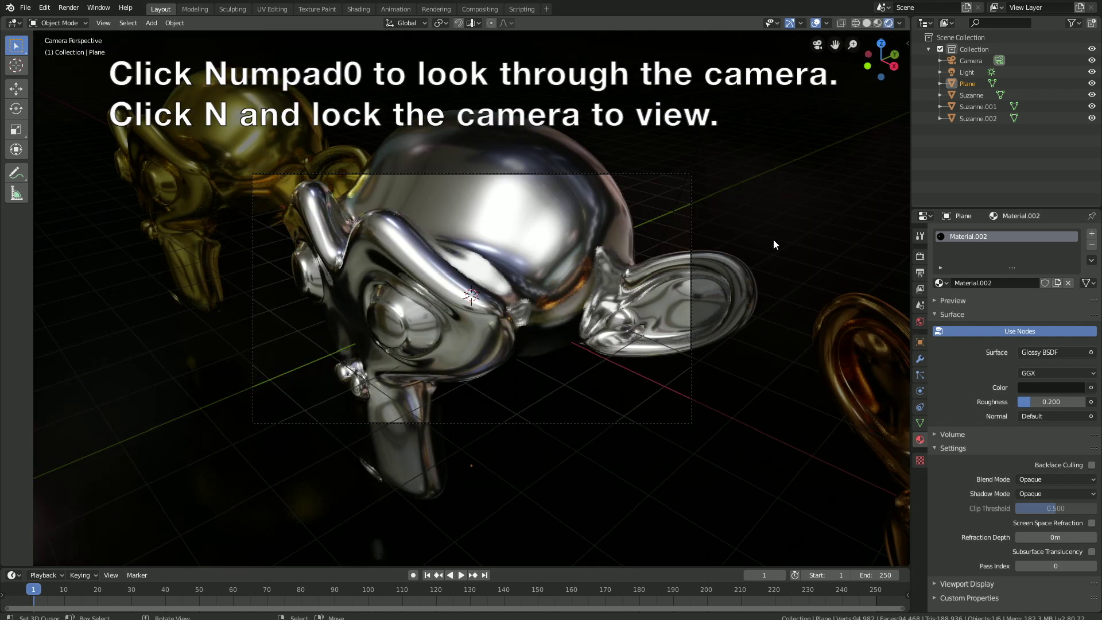
key(n)
click(902, 91)
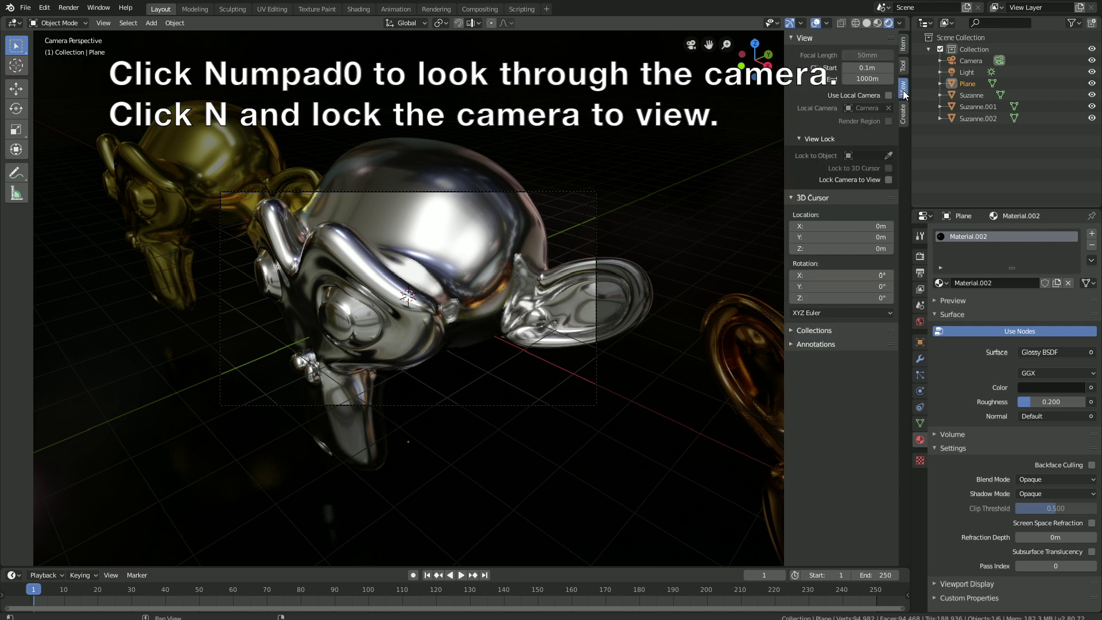
click(888, 180)
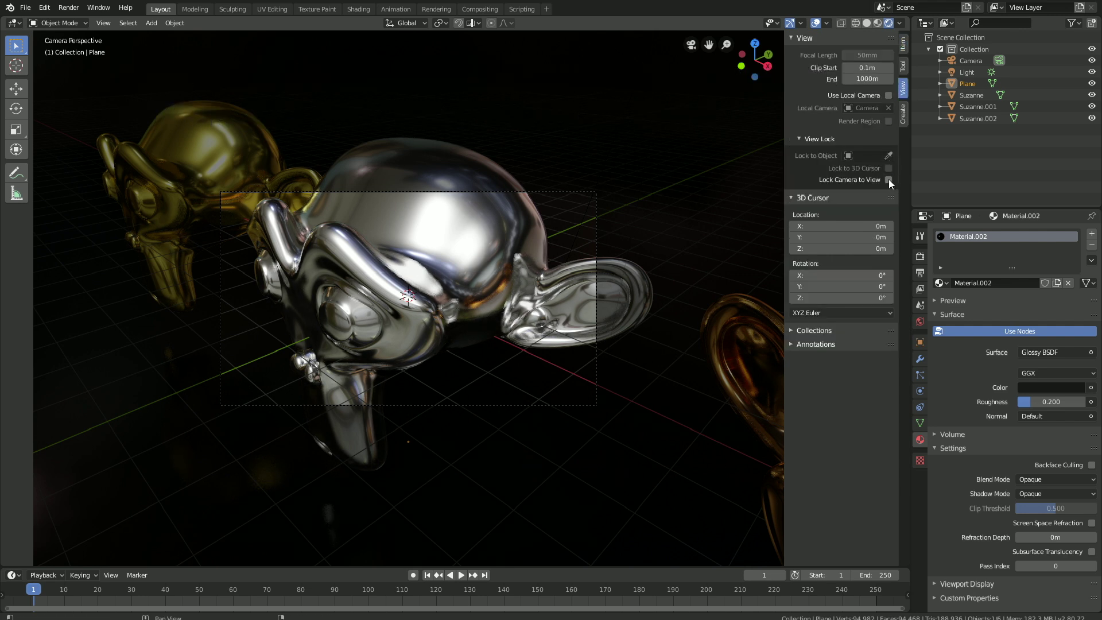
scroll(553, 294, down, 4)
middle_drag(553, 294, 580, 308)
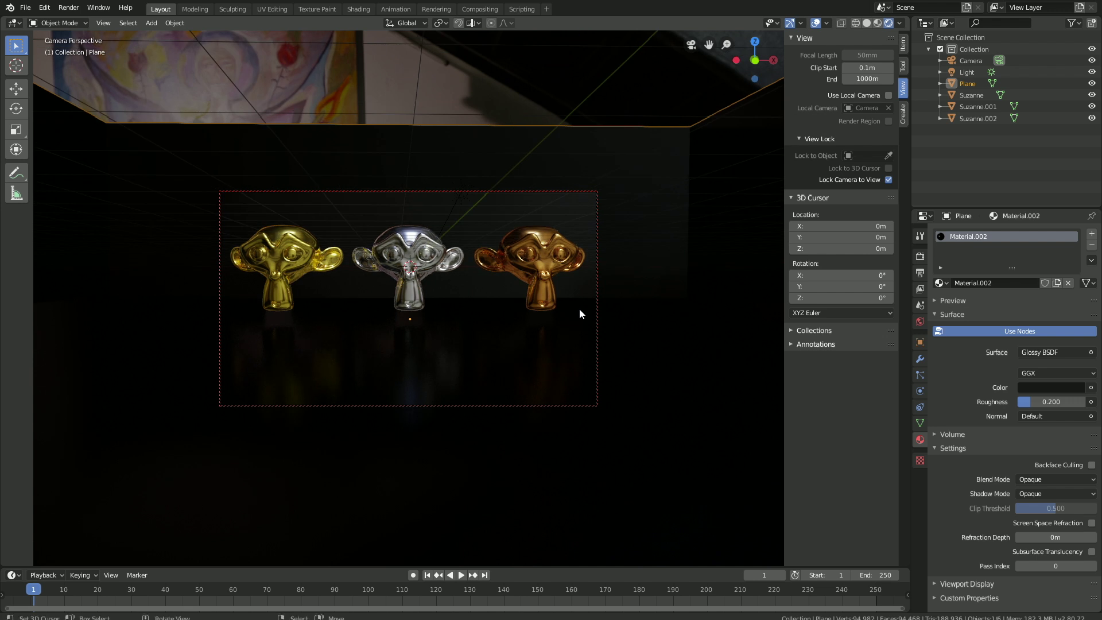
- Rotate the bronze monkey -15° and the gold monkey 15° about Z
click(528, 253)
key(r)
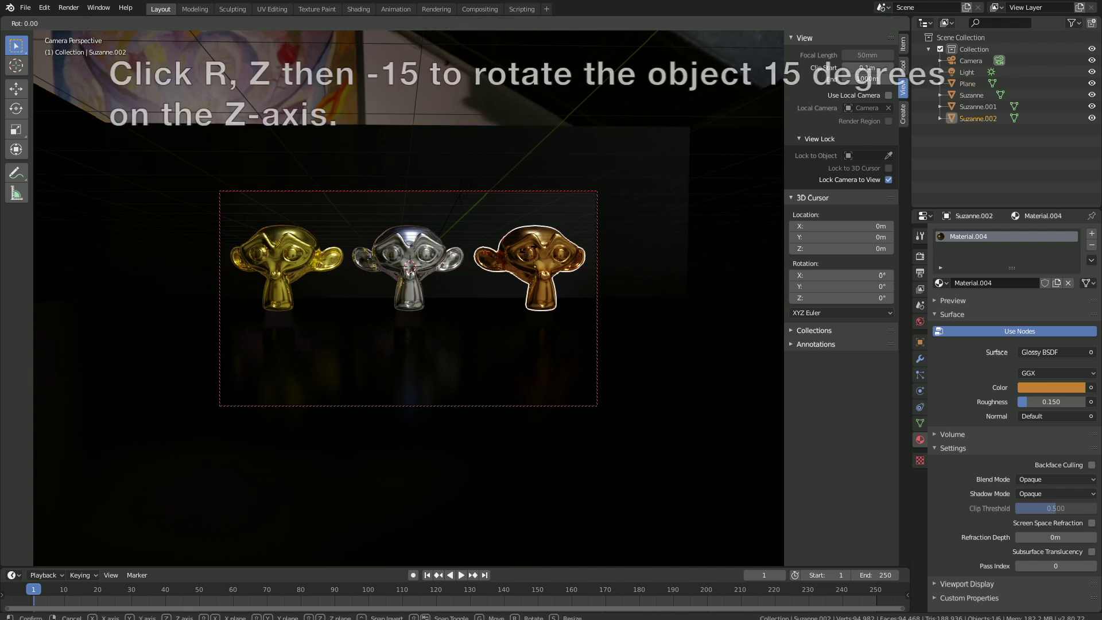
key(z)
text(-15)
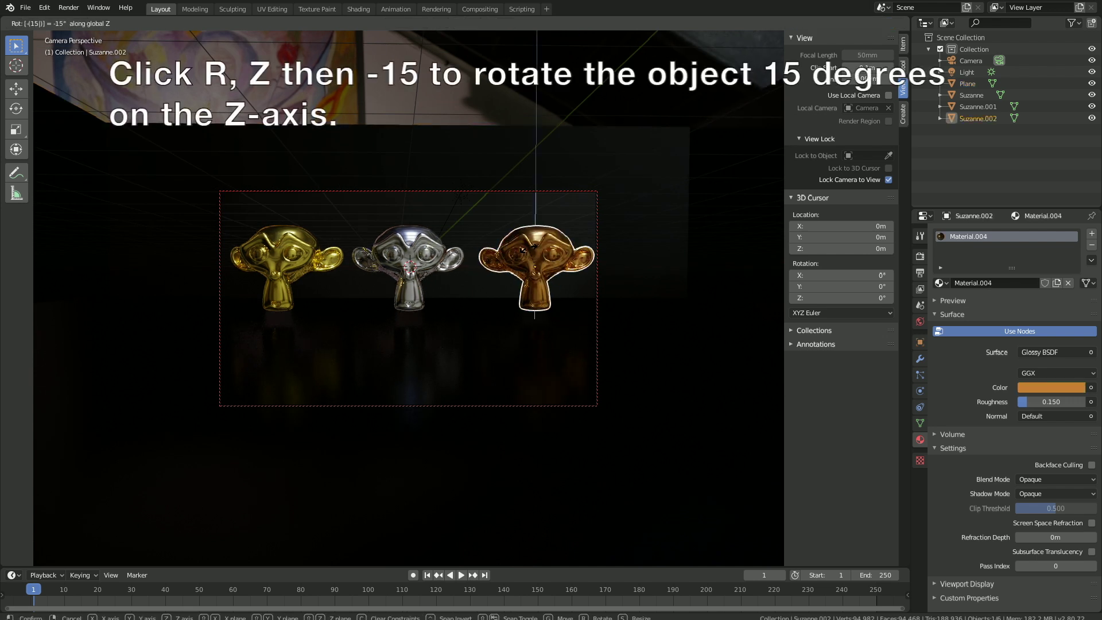
key(Return)
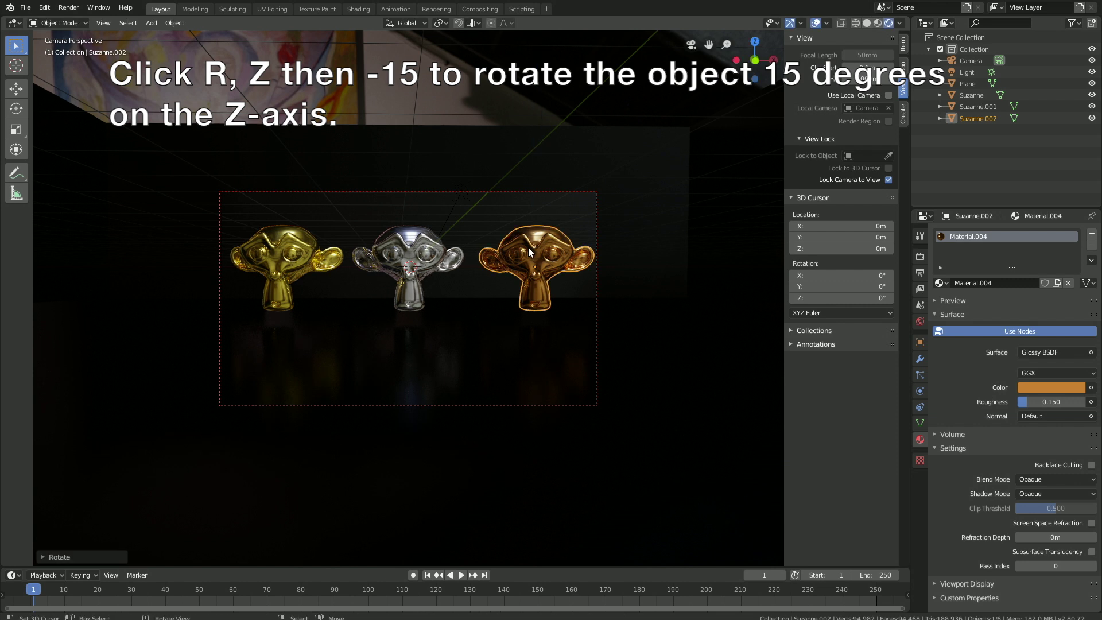
click(309, 256)
text(rz)
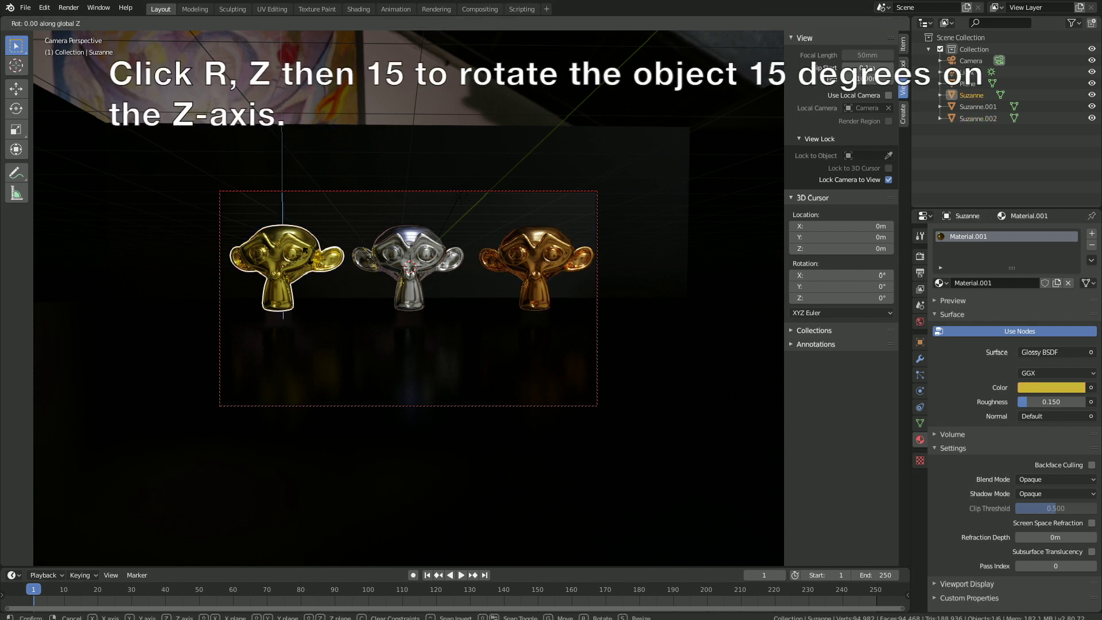
text(15)
key(Return)
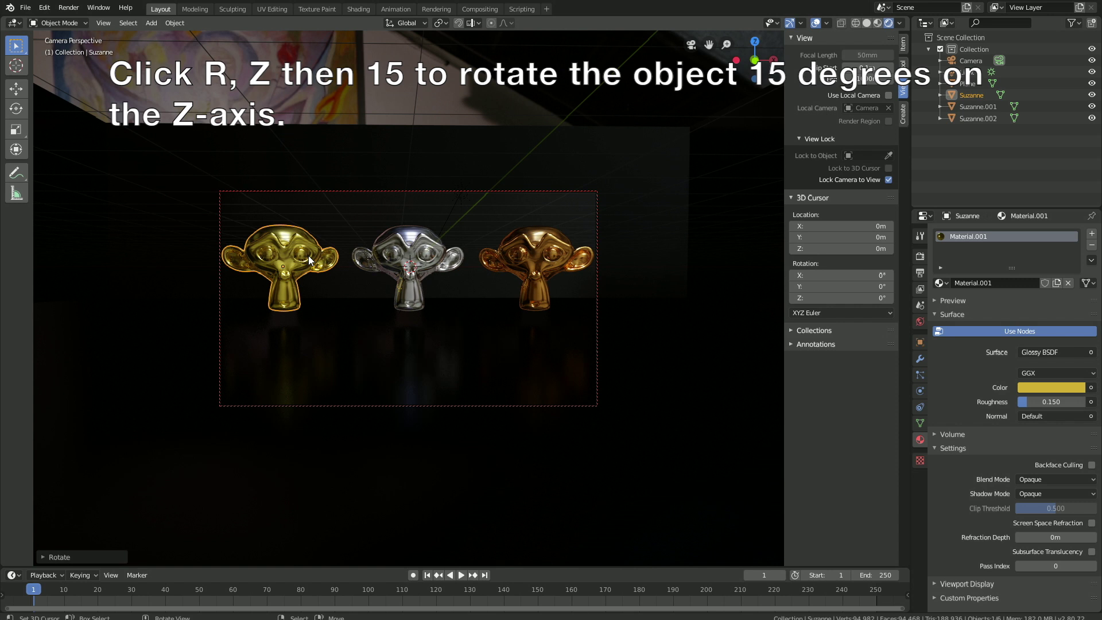
- Zoom the camera in so the trio fills the frame, turning off Lock Camera to View
scroll(479, 263, down, 2)
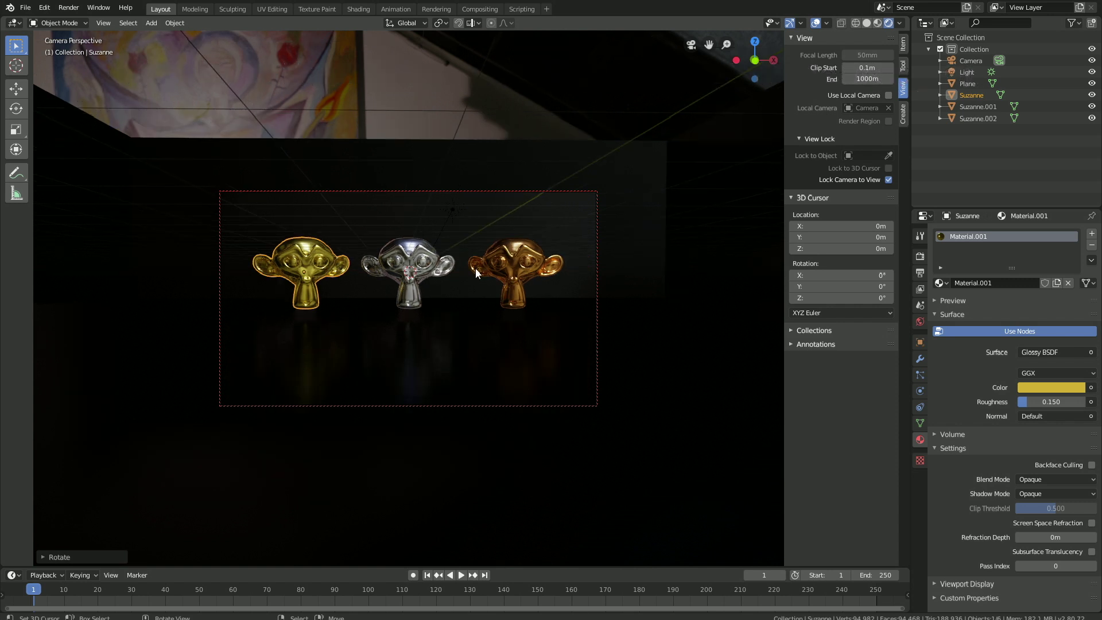
scroll(468, 264, up, 2)
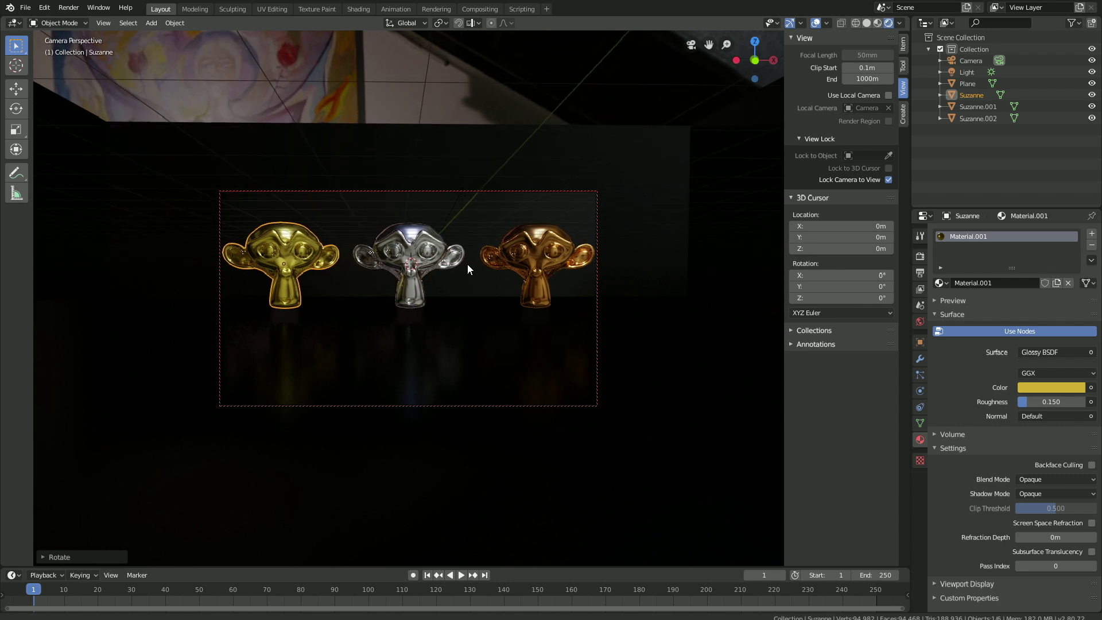
scroll(556, 193, up, 2)
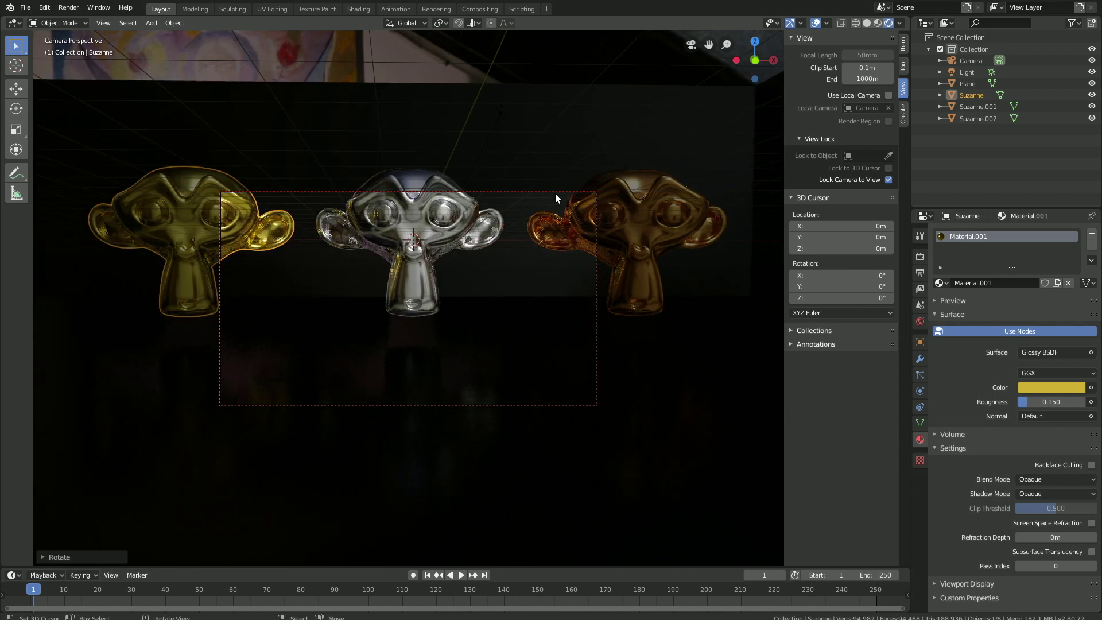
scroll(555, 193, down, 2)
click(888, 180)
scroll(465, 276, up, 3)
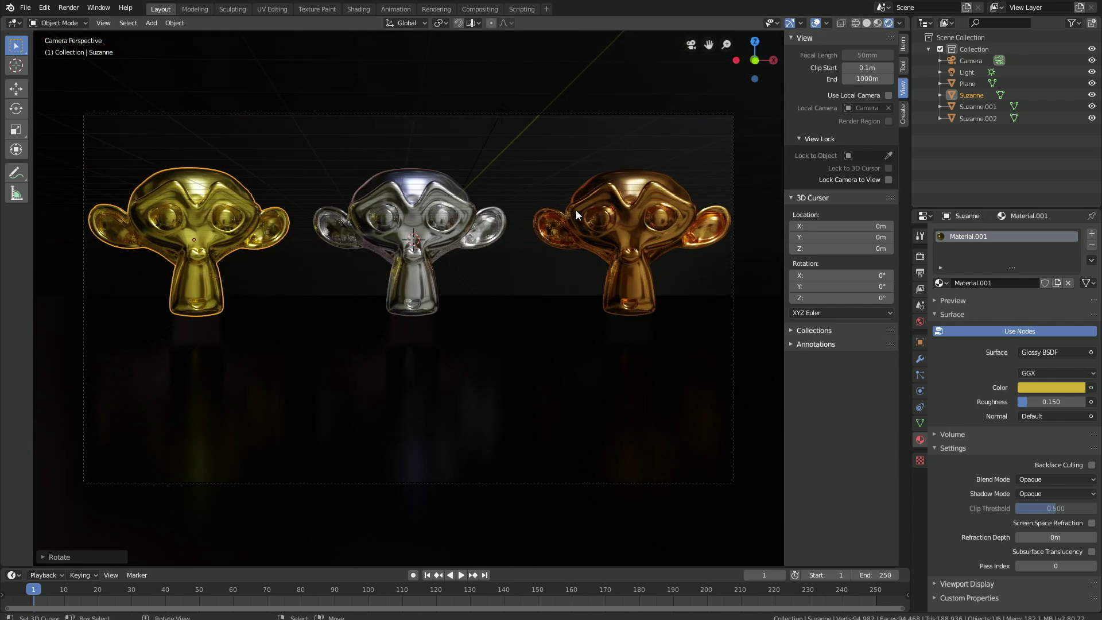
- Hide the viewport overlays and tilt the locked camera to look slightly down
click(816, 23)
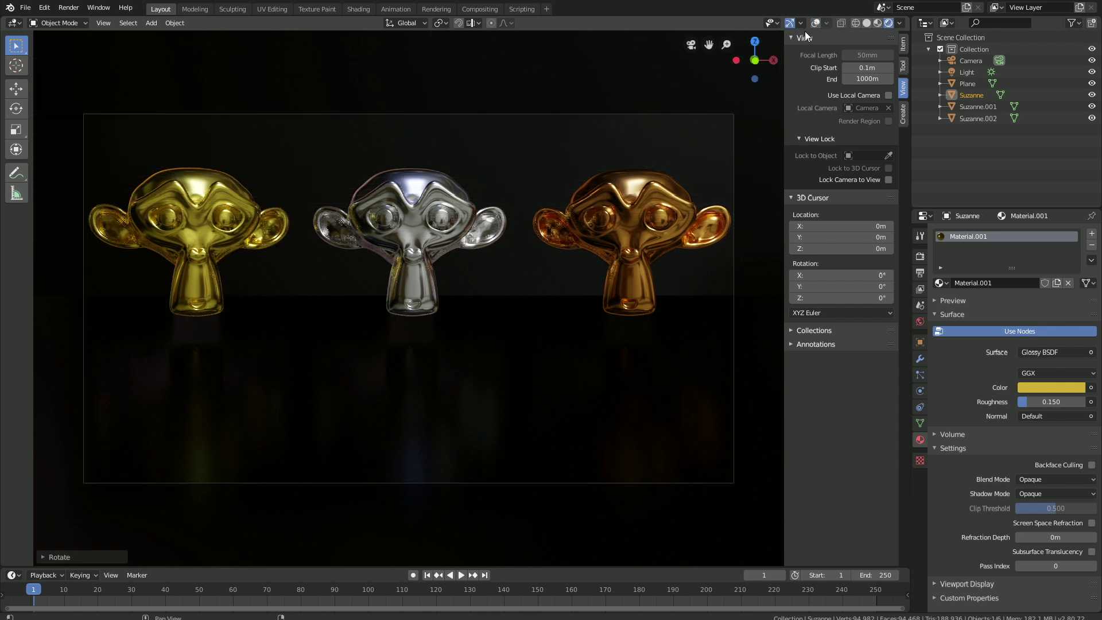
click(888, 180)
middle_drag(638, 229, 639, 226)
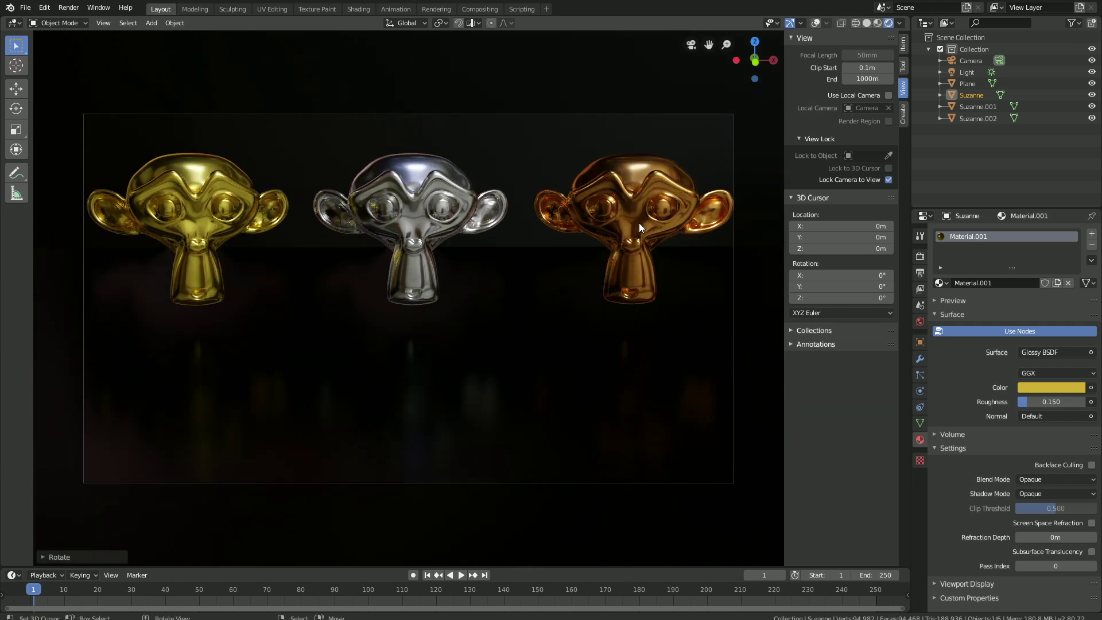
middle_drag(516, 279, 528, 270)
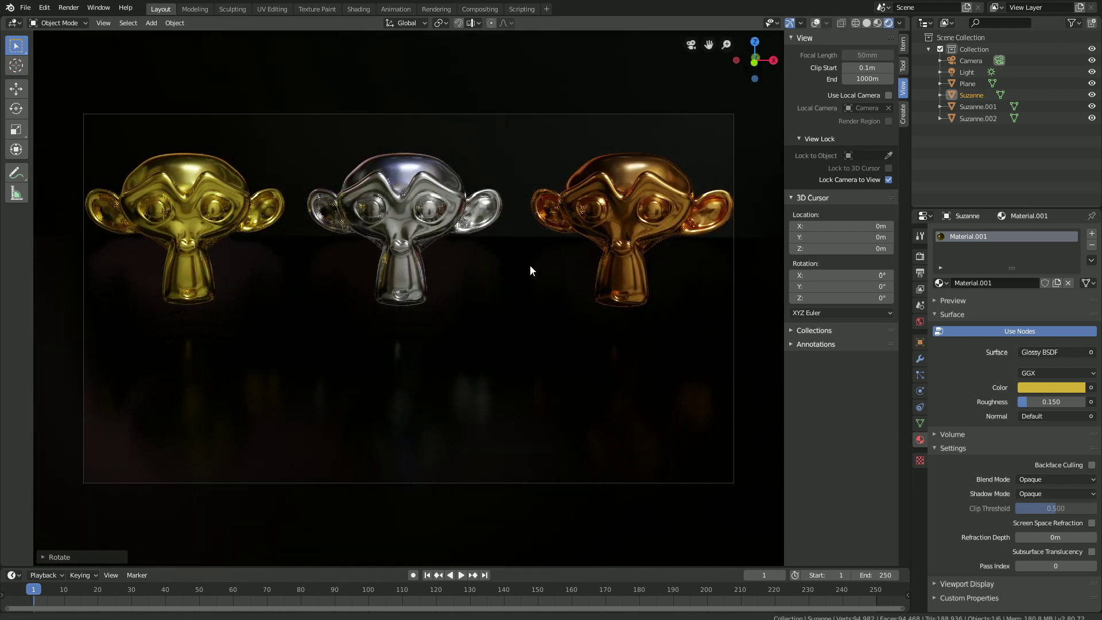
- Slide the bronze and gold monkeys about 0.4 m inward along X toward the silver one
click(618, 205)
key(g)
key(x)
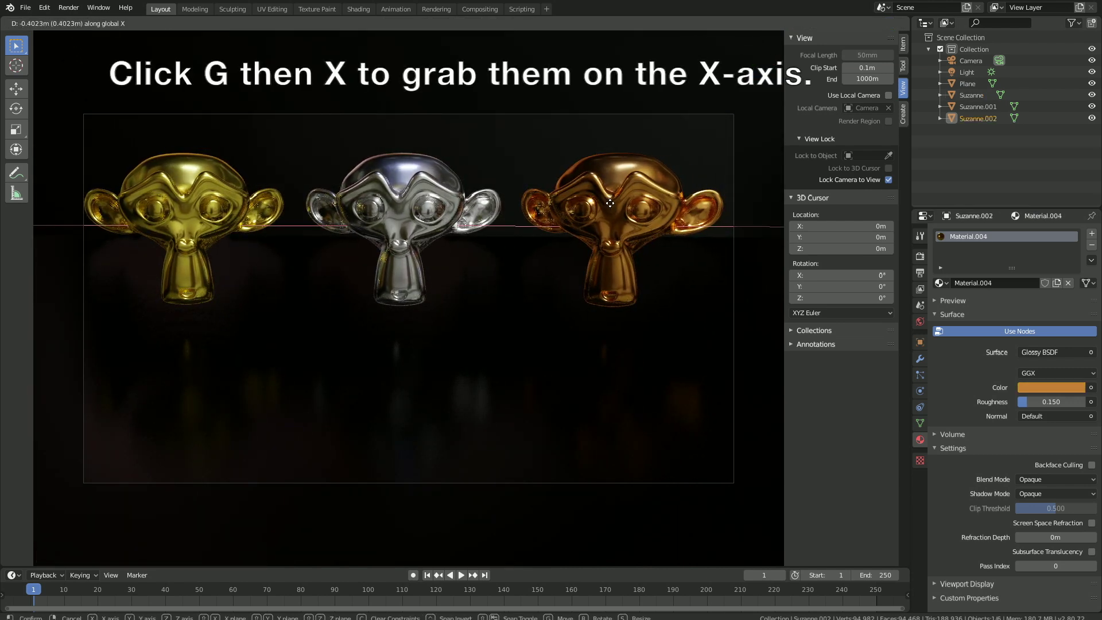
click(607, 205)
click(184, 230)
key(g)
key(x)
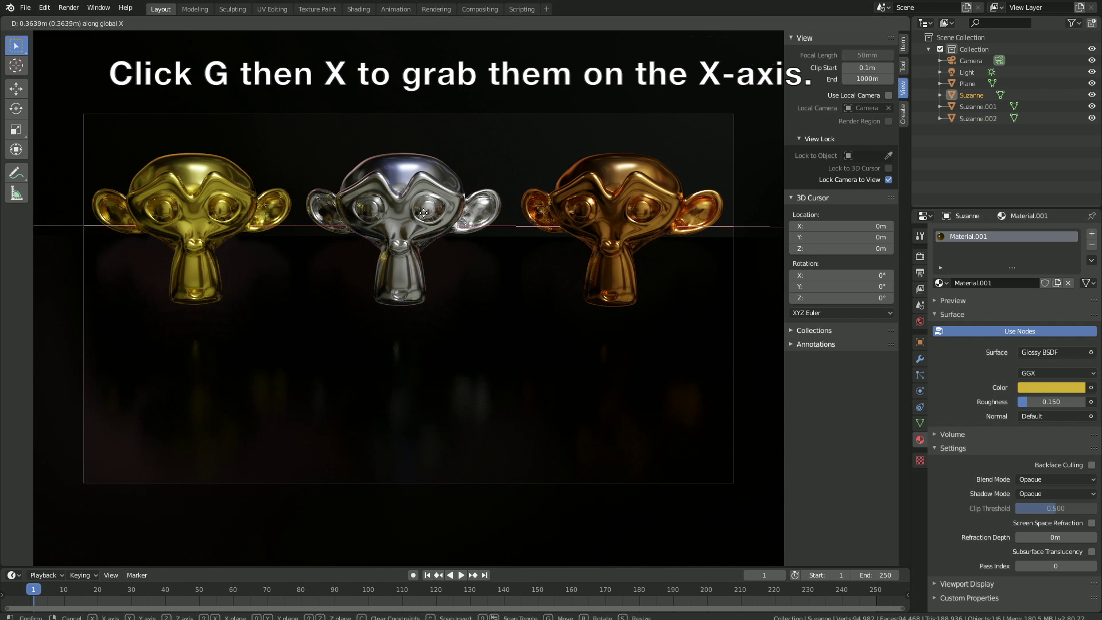
click(423, 213)
- Set the output Resolution X to 3840 and Y to 2160 px
click(921, 273)
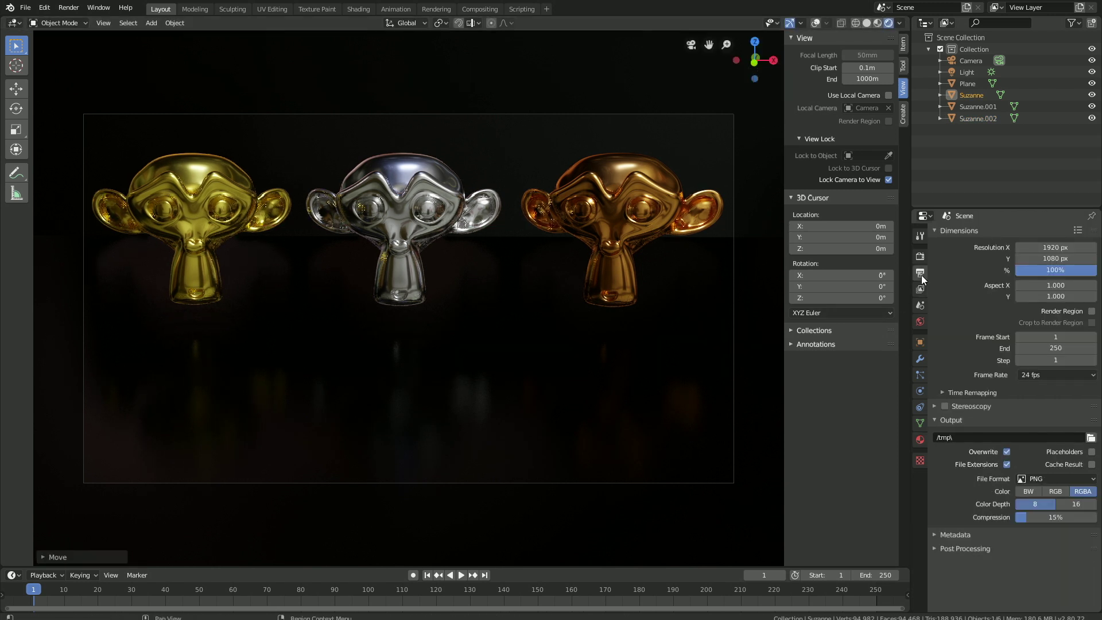
click(1045, 246)
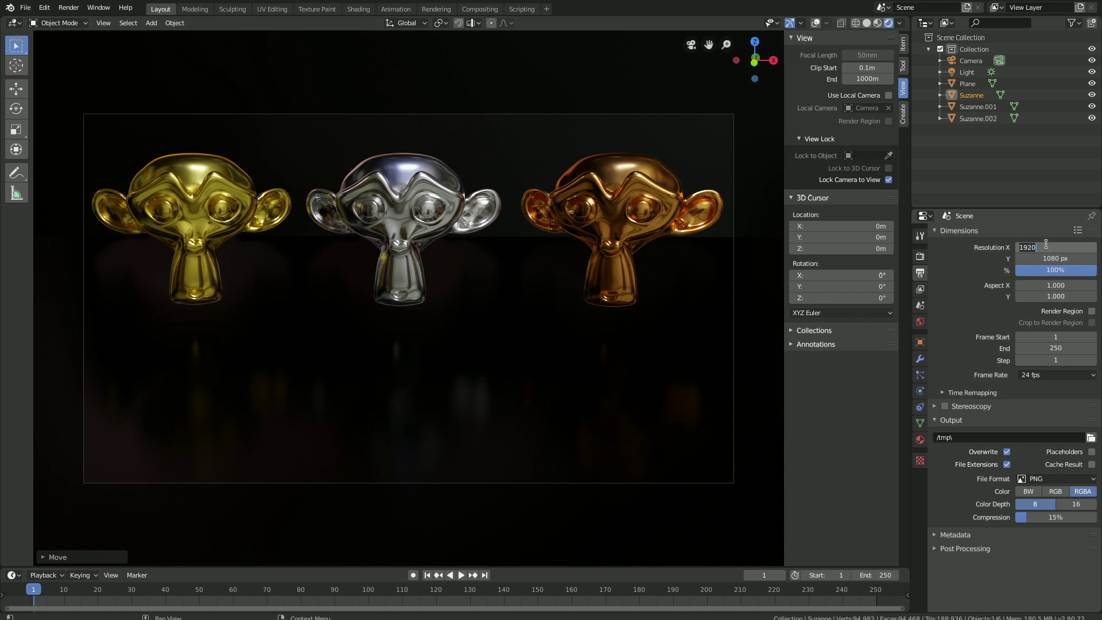
click(1007, 248)
click(1056, 248)
text(3840)
key(Return)
click(1053, 258)
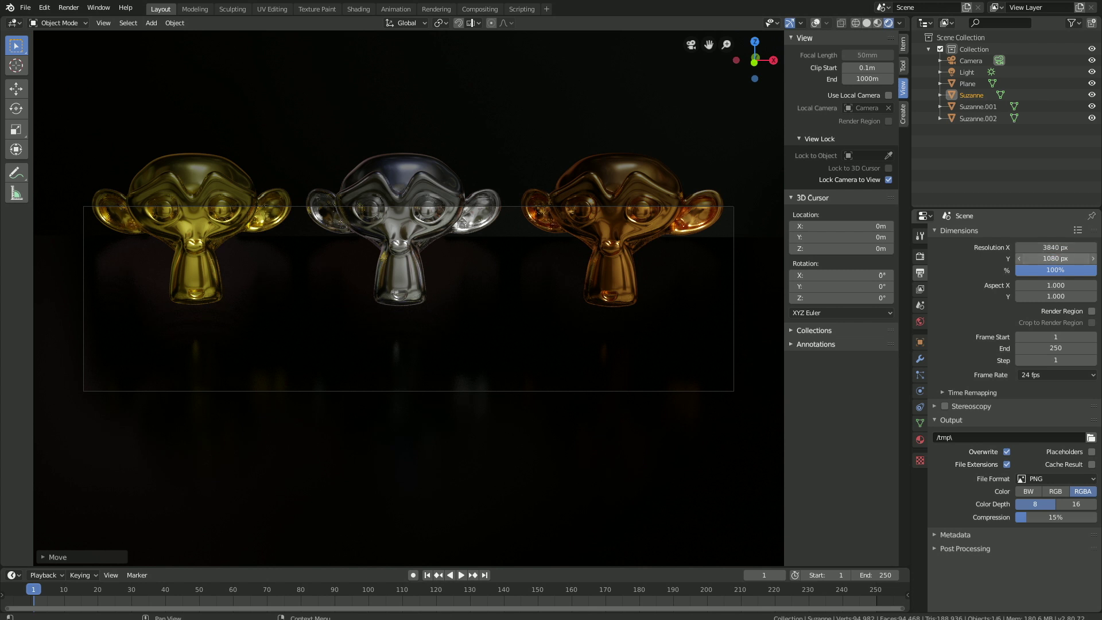
text(2160)
key(Return)
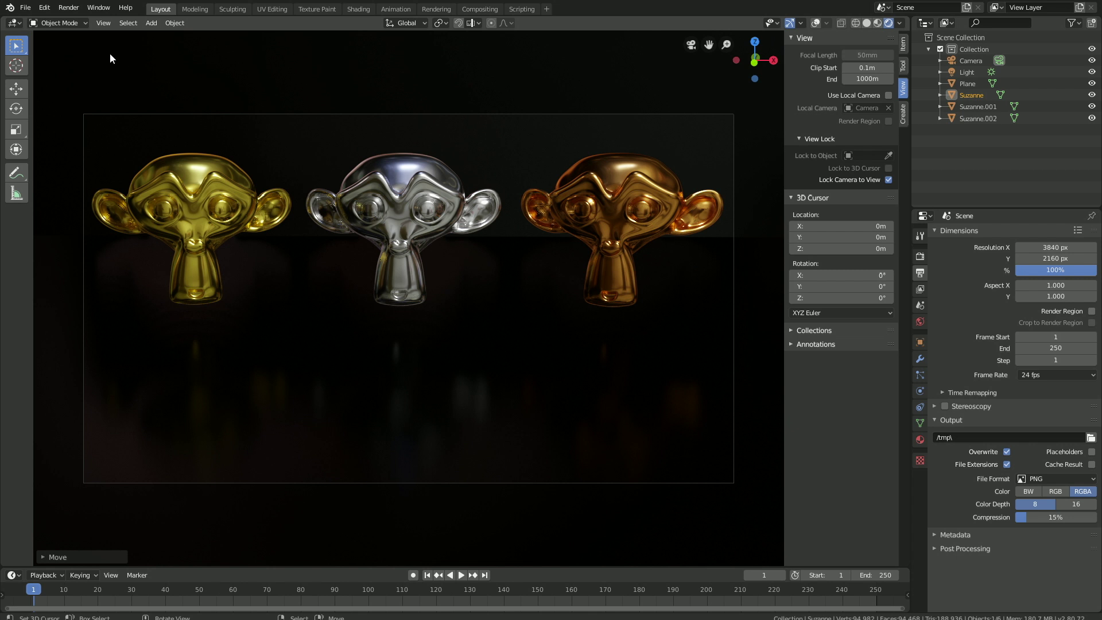
- Set the render display mode to Image Editor, then render a still image from the camera
click(79, 12)
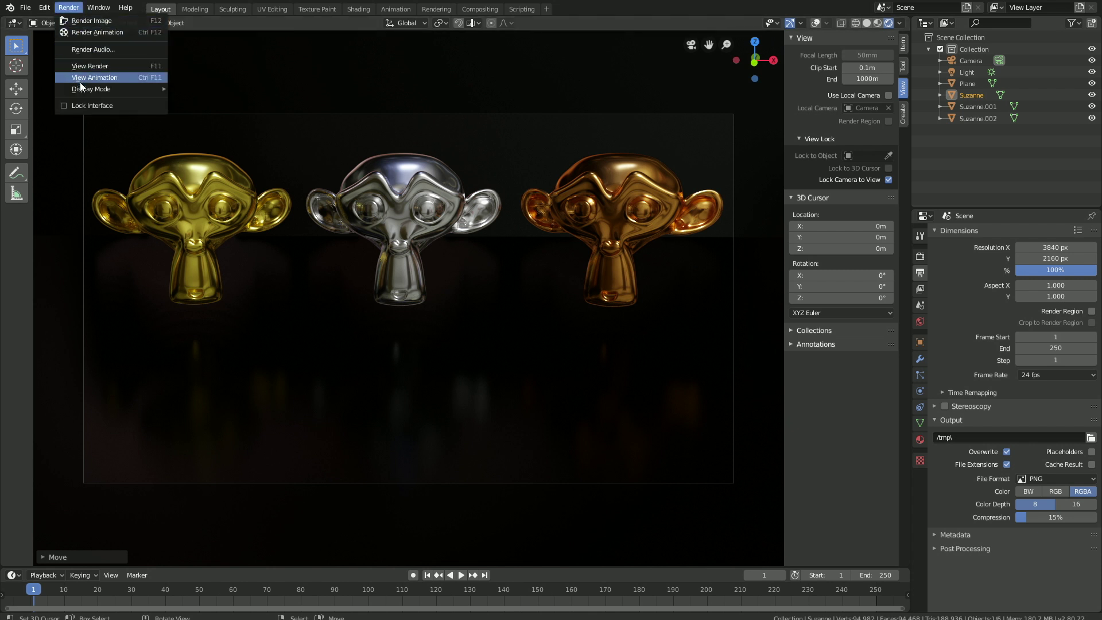
mouse_move(81, 89)
click(203, 99)
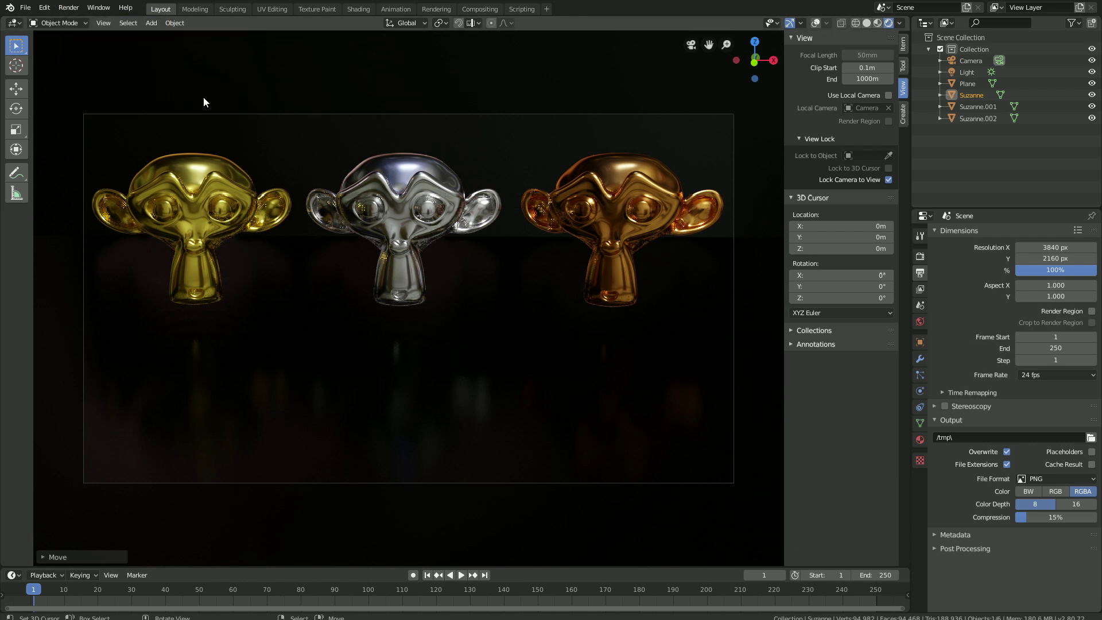
click(71, 11)
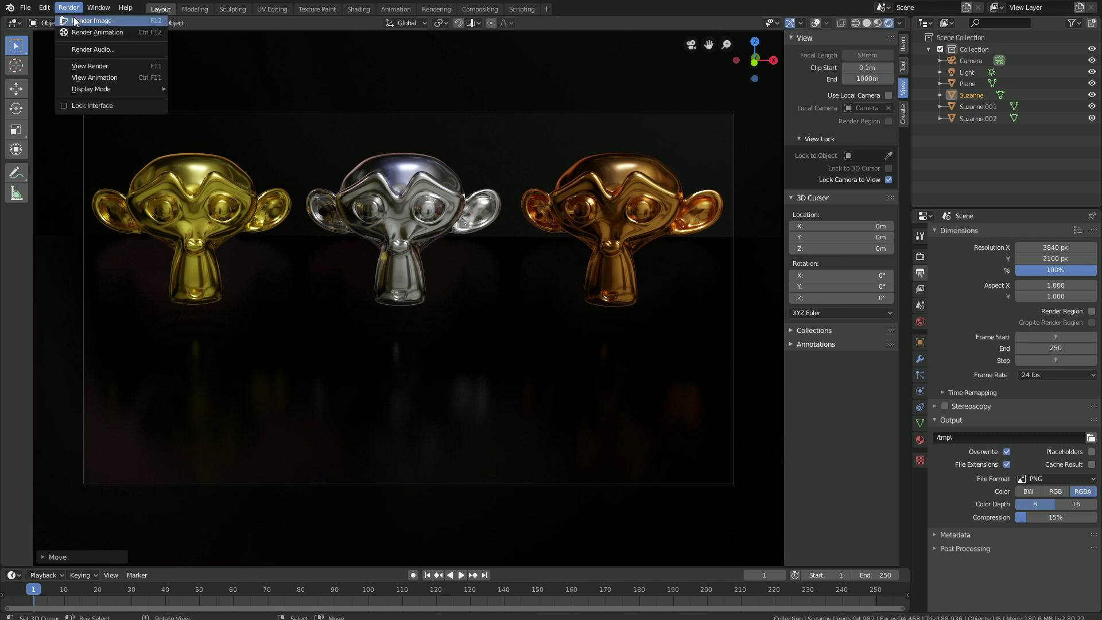
click(75, 21)
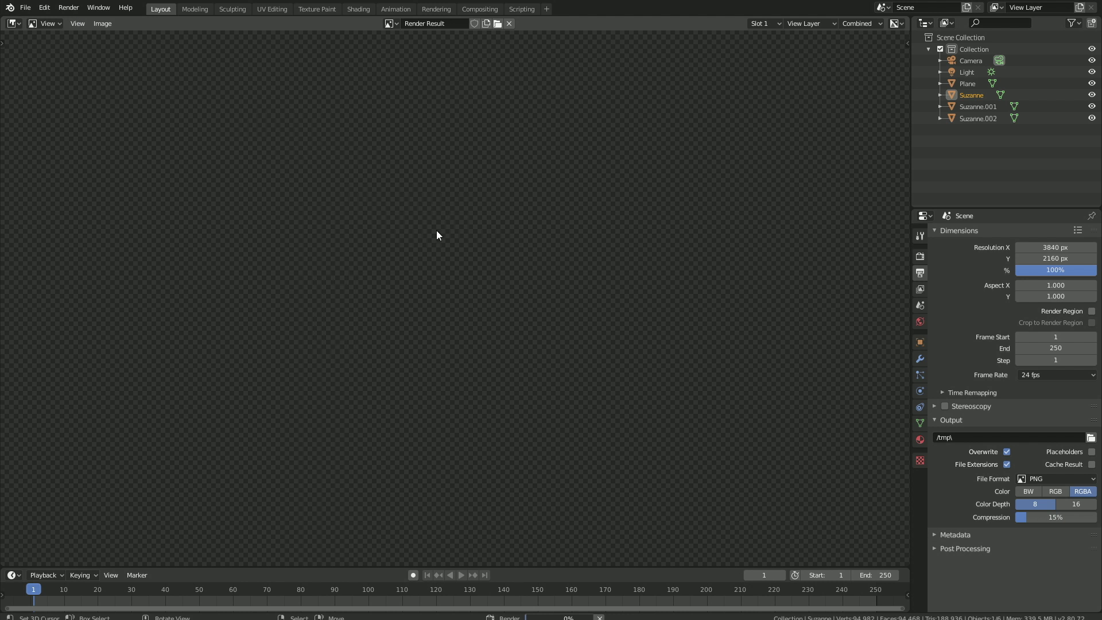